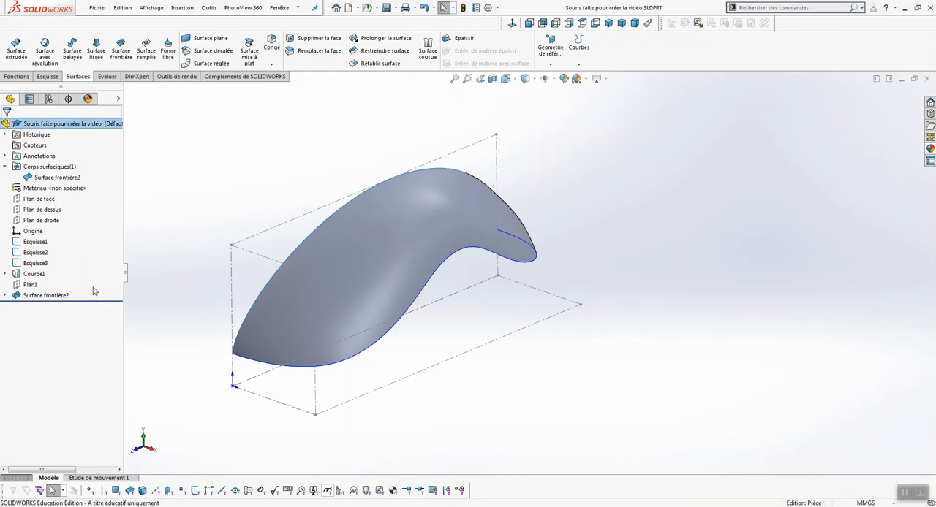
Start a new sketch on the top plane (Plan de dessus)
click(42, 210)
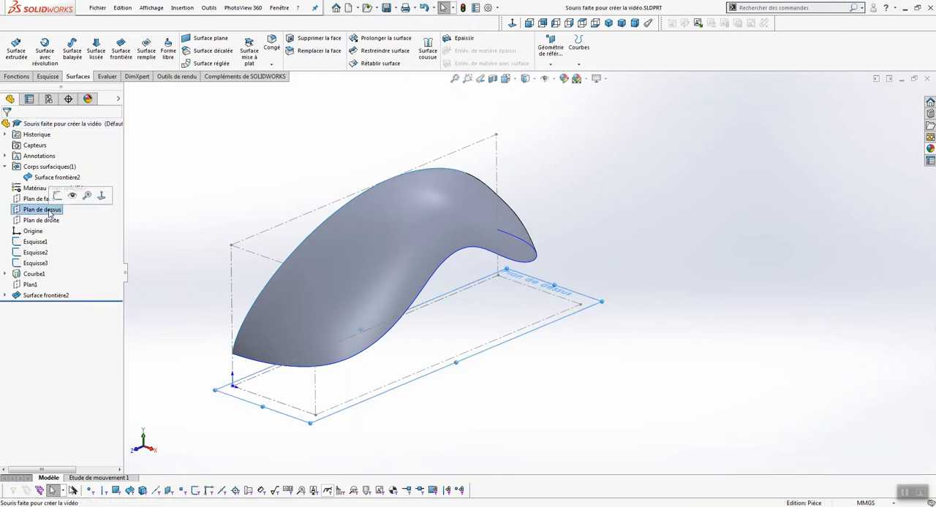
click(48, 77)
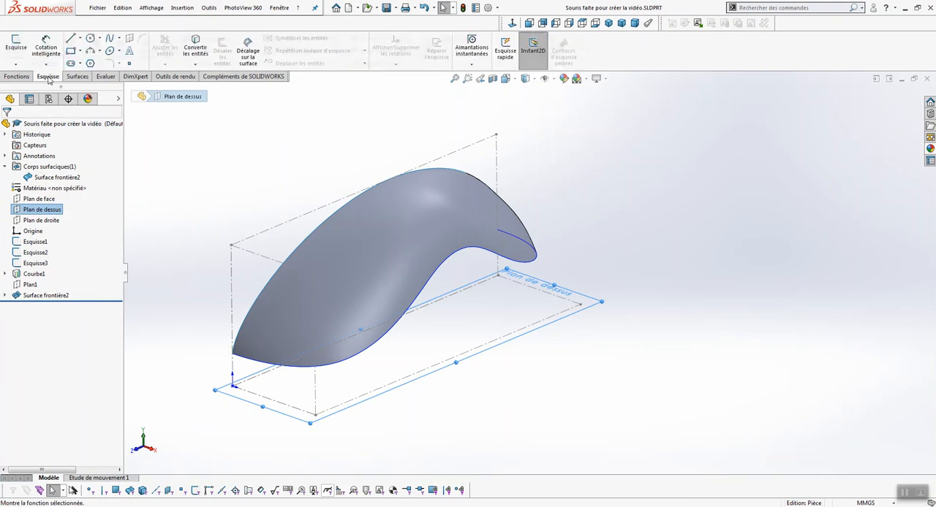
click(16, 47)
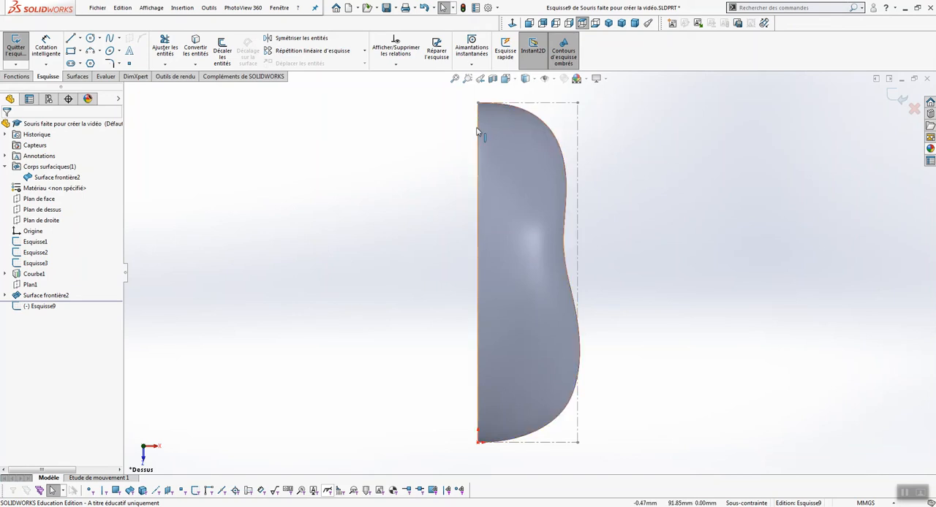
Draw a seven-point spline just inside the surface's curved outline, starting and ending on the straight centre edge
click(110, 38)
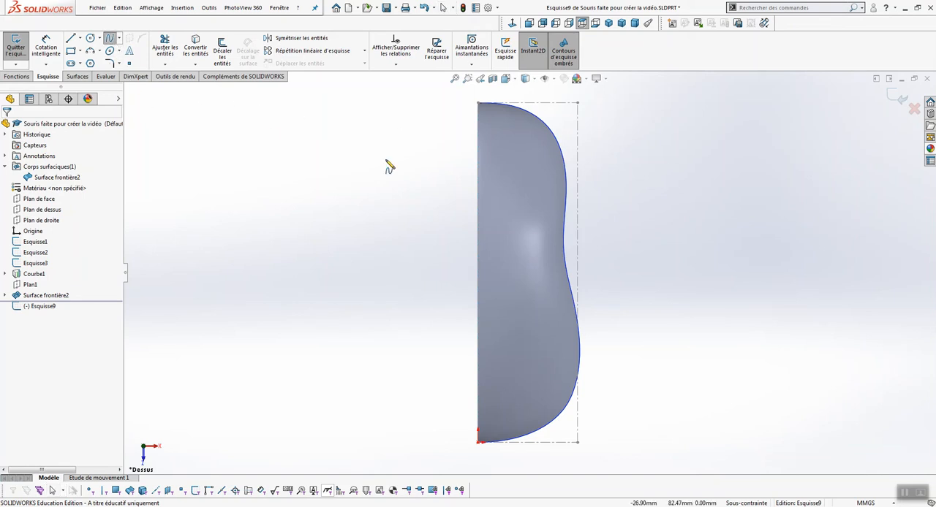
click(478, 120)
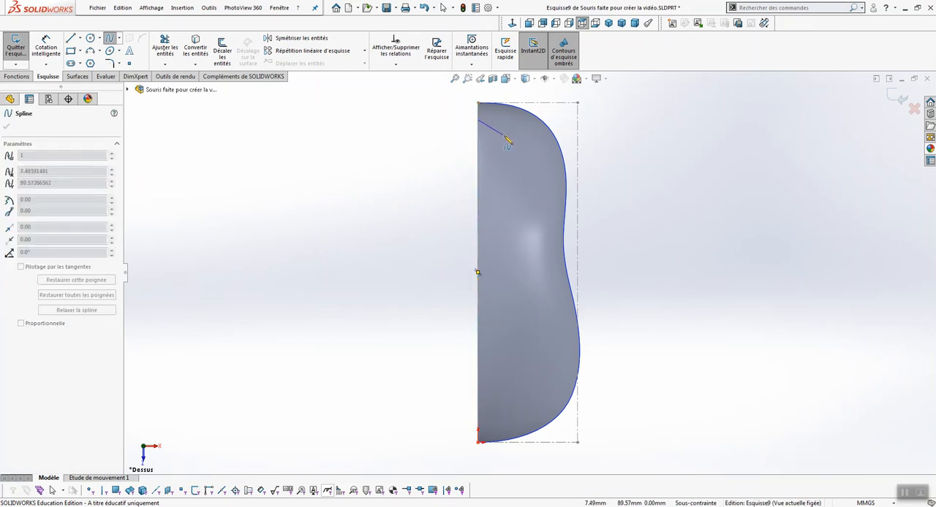
click(546, 152)
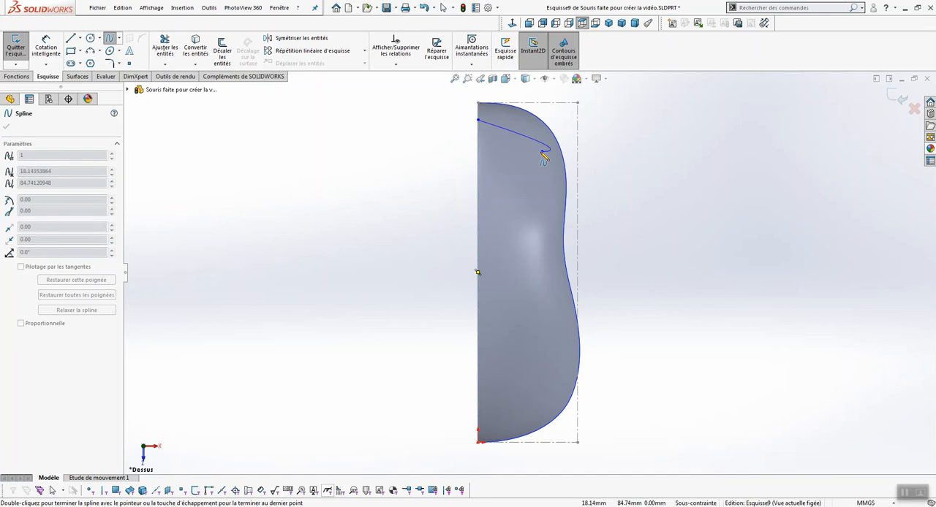
click(550, 203)
click(549, 288)
click(564, 340)
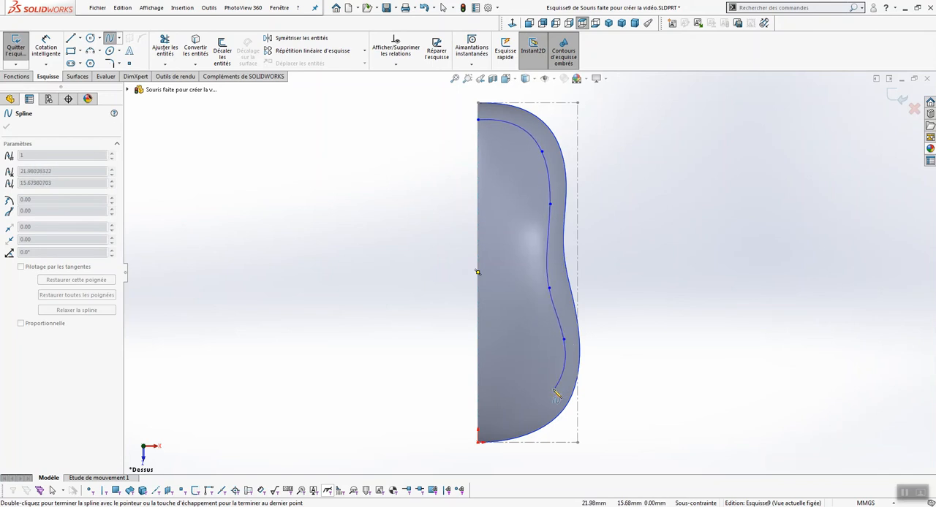
click(539, 407)
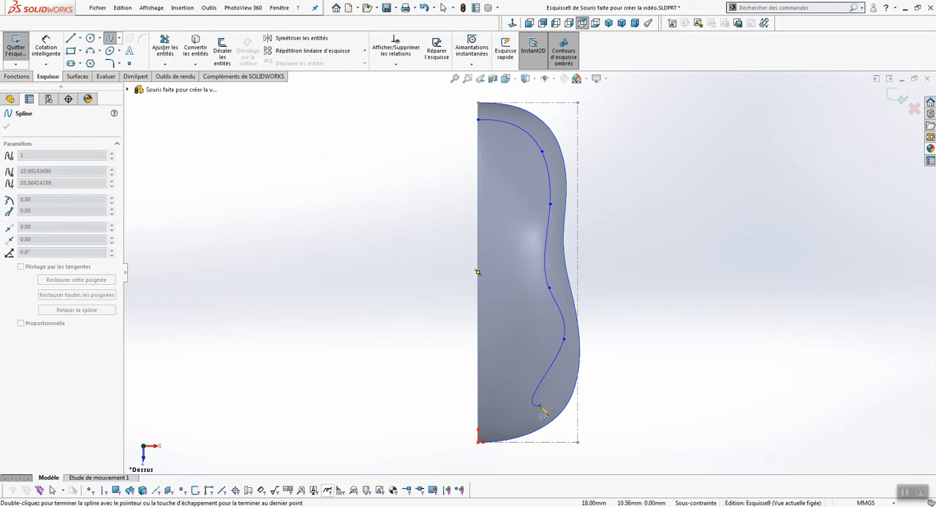
double_click(479, 435)
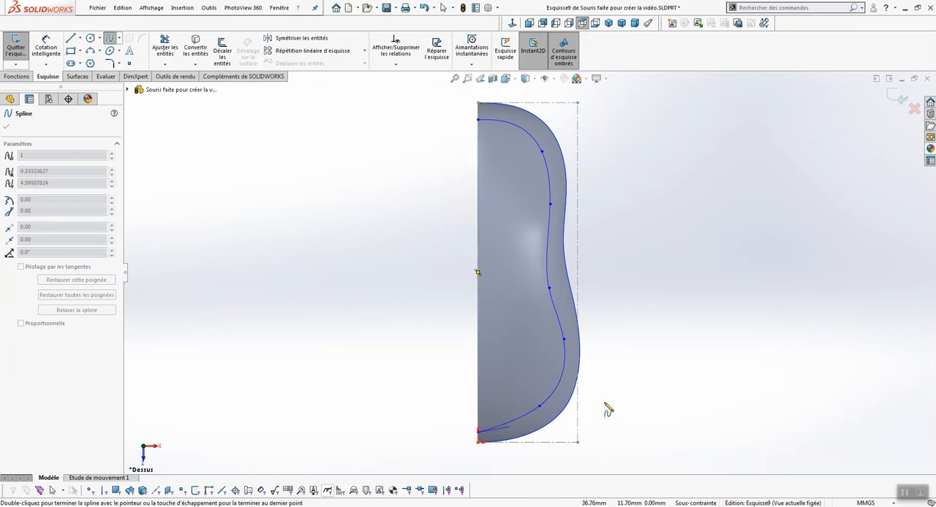
key(Escape)
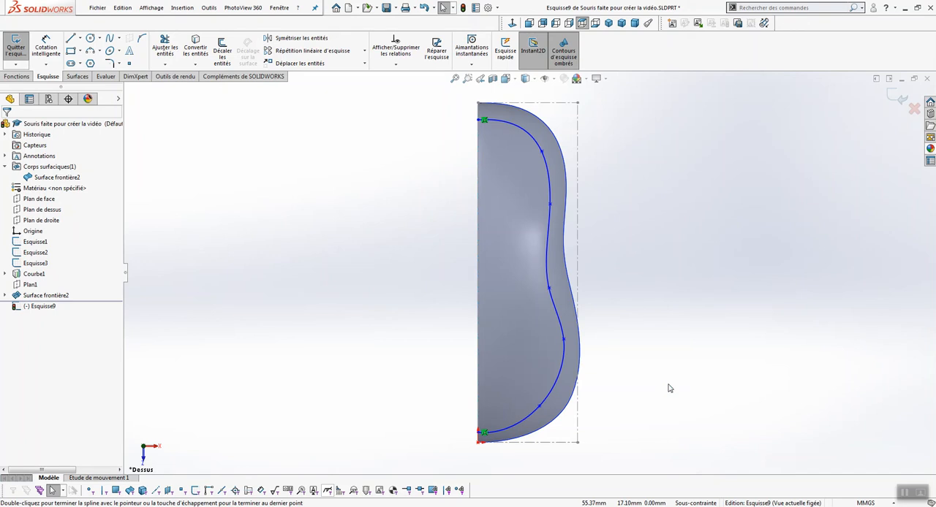
Activate the tangent handle at the spline's upper endpoint and constrain it to be horizontal
scroll(685, 278, up, 1)
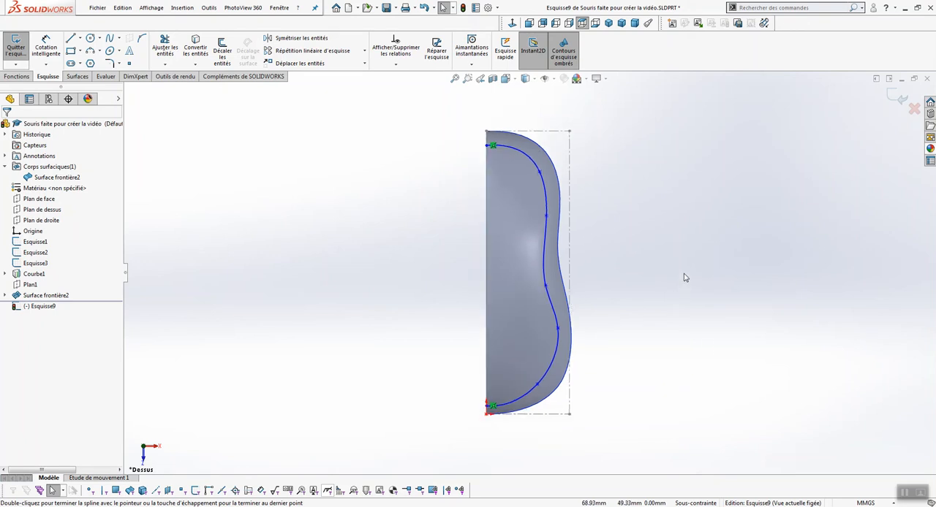
scroll(672, 262, down, 1)
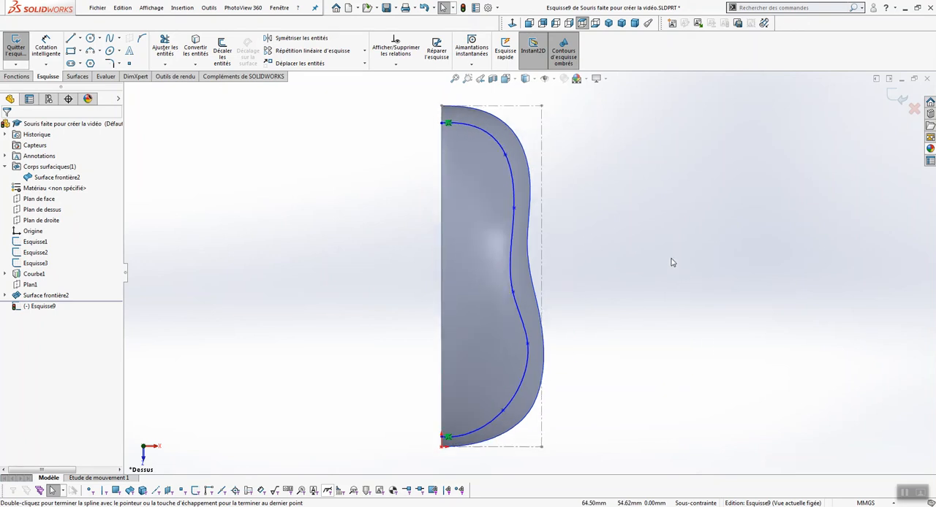
click(452, 125)
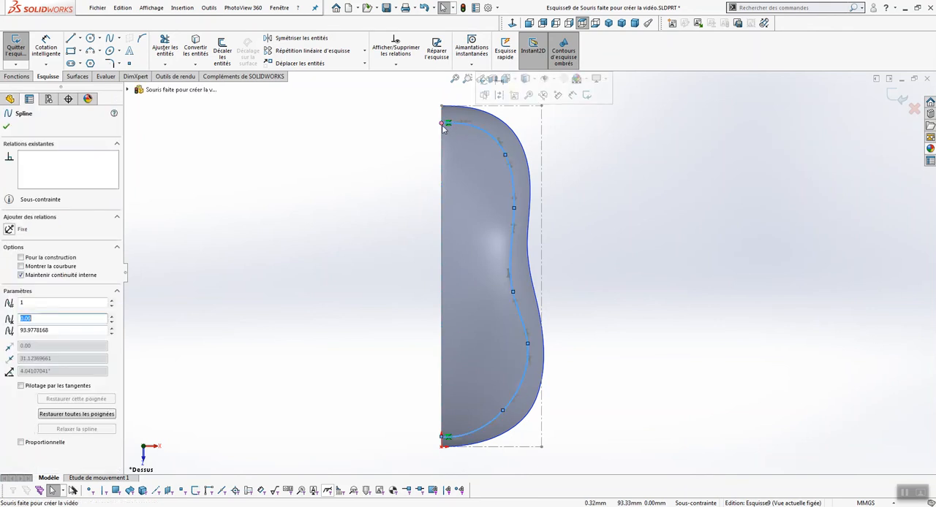
drag(462, 126, 460, 121)
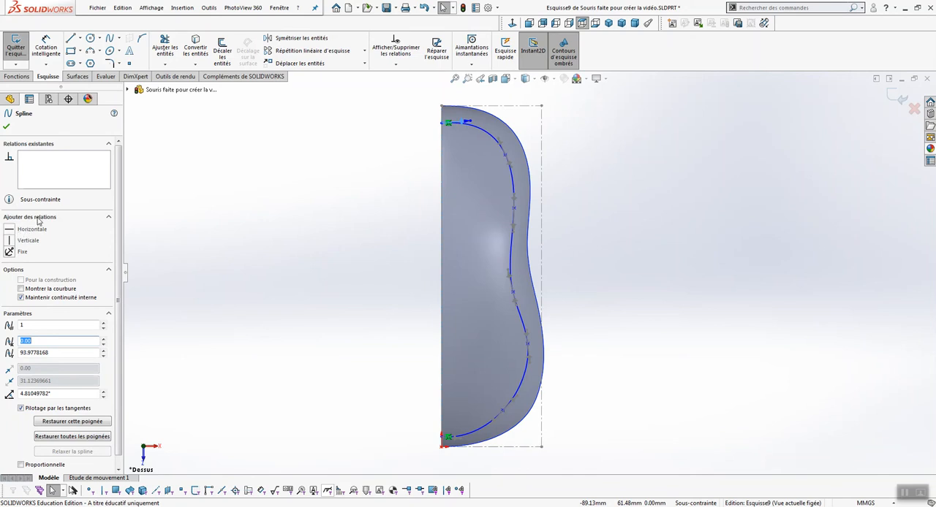
click(13, 231)
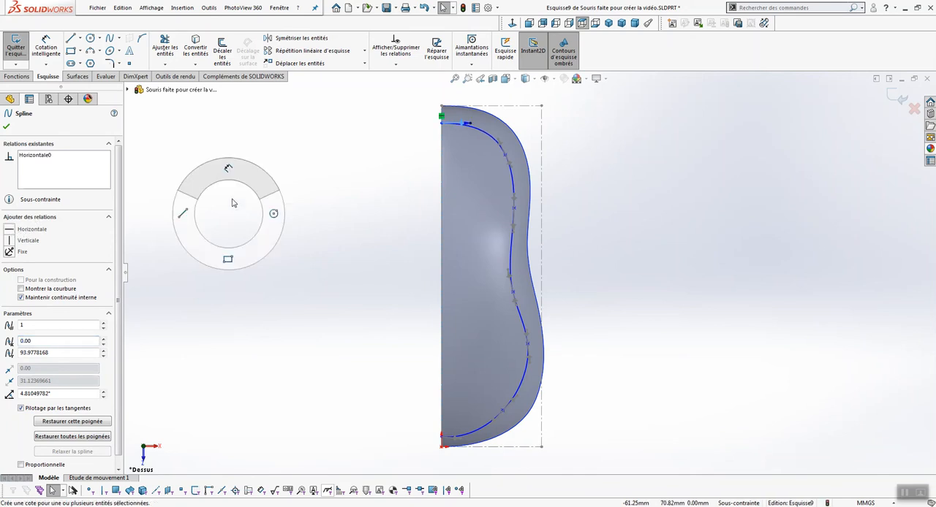
Dimension the tangent handle at the spline's upper endpoint to 24 mm
right_drag(228, 215, 246, 149)
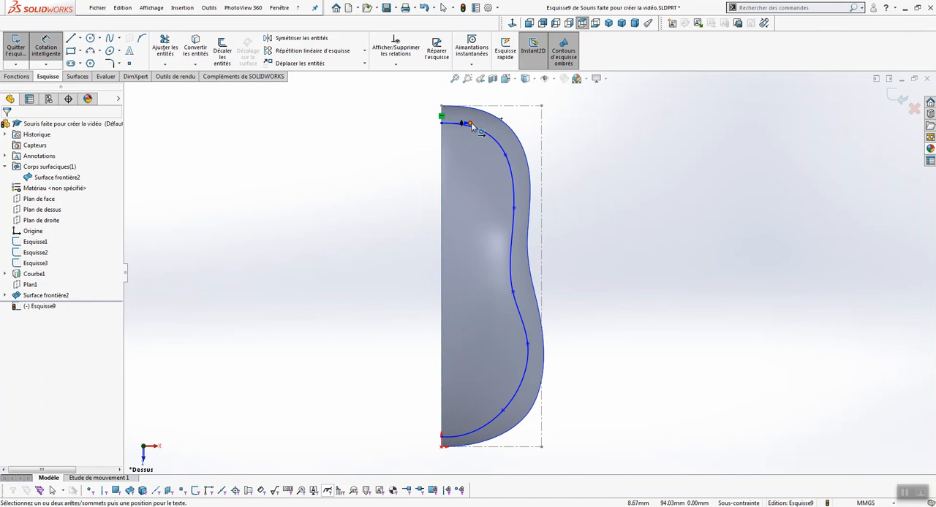
click(471, 125)
click(412, 108)
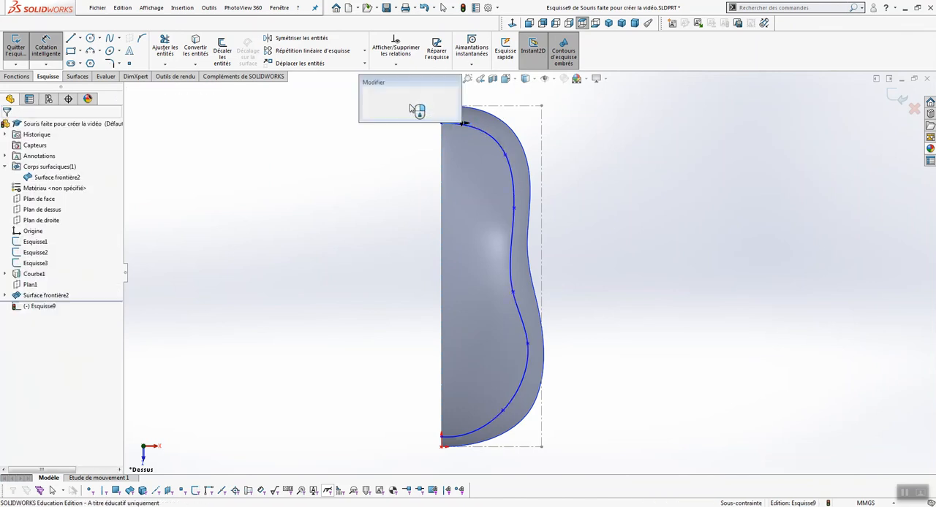
text(24)
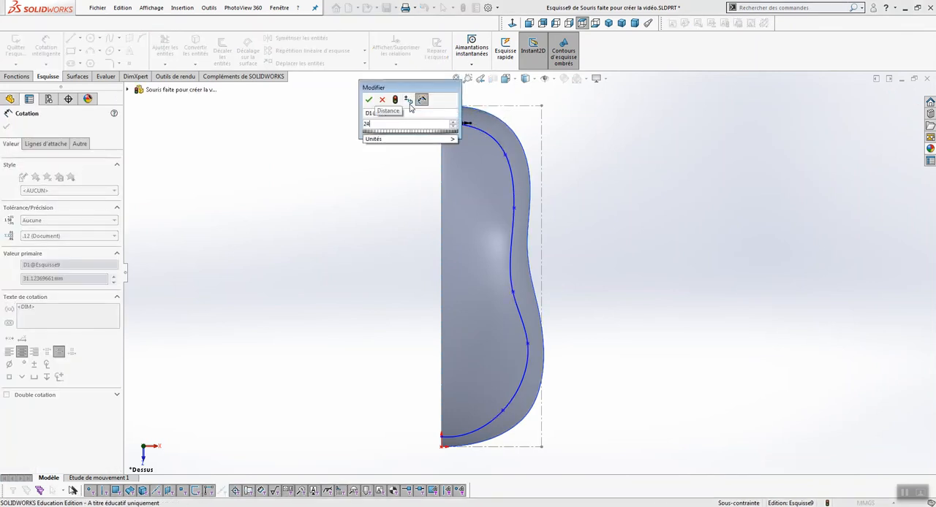
key(Return)
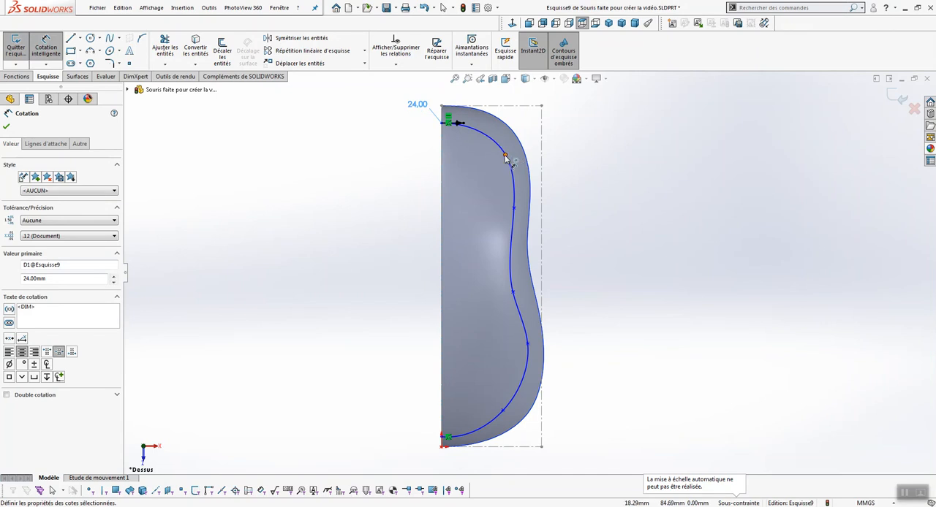
Dimension the tangent handle at the spline's second point from the upper end to 35 mm
click(505, 156)
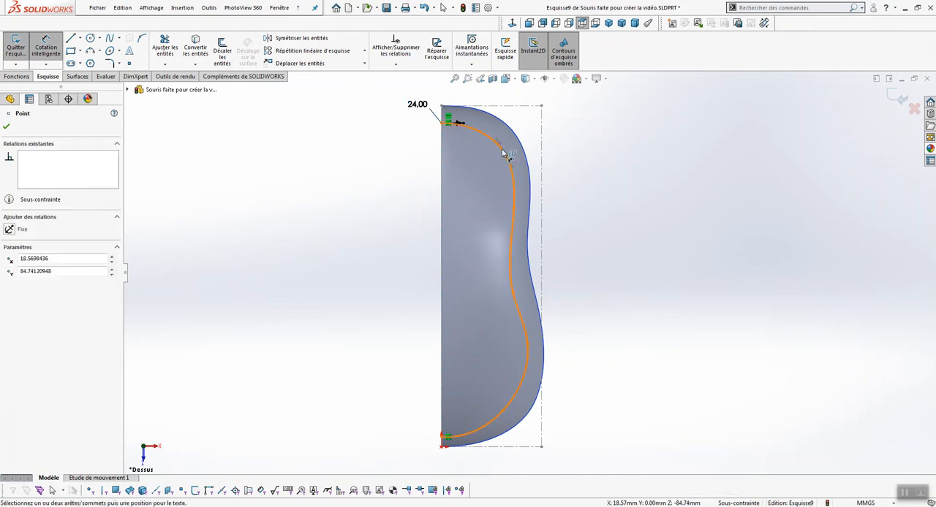
click(495, 140)
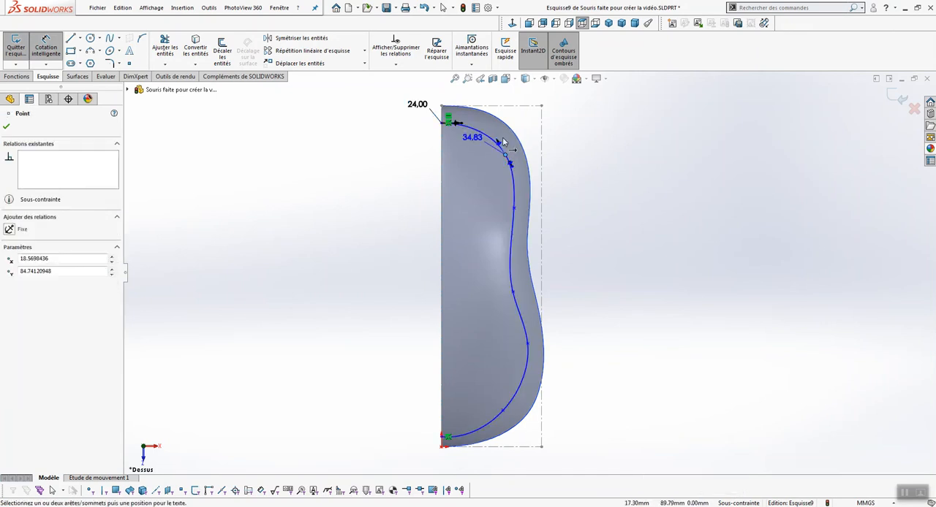
click(563, 130)
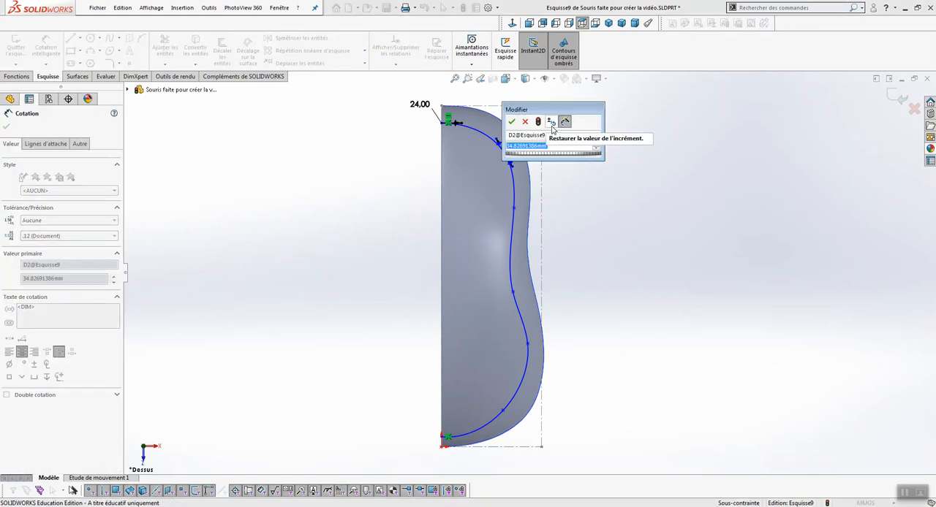
text(35)
key(Return)
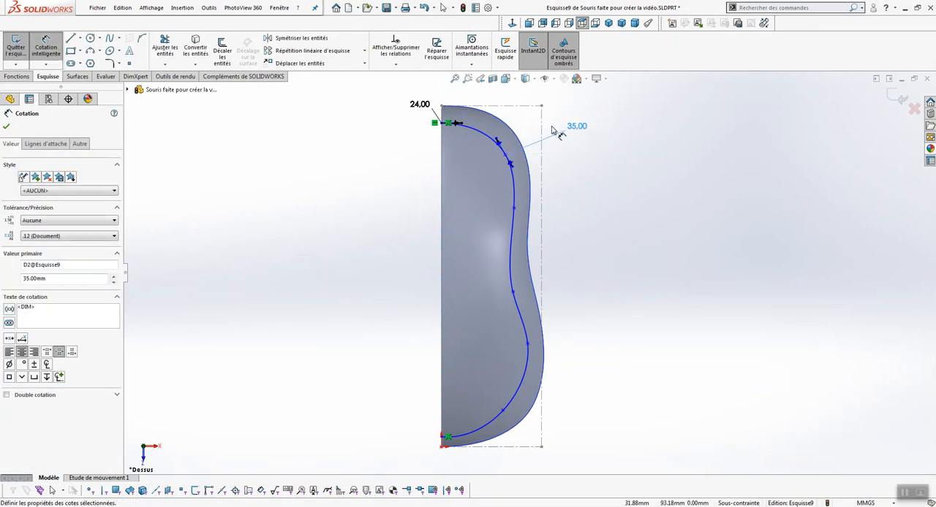
Dimension the tangent handle at the spline's third point from the upper end to 31 mm
click(515, 210)
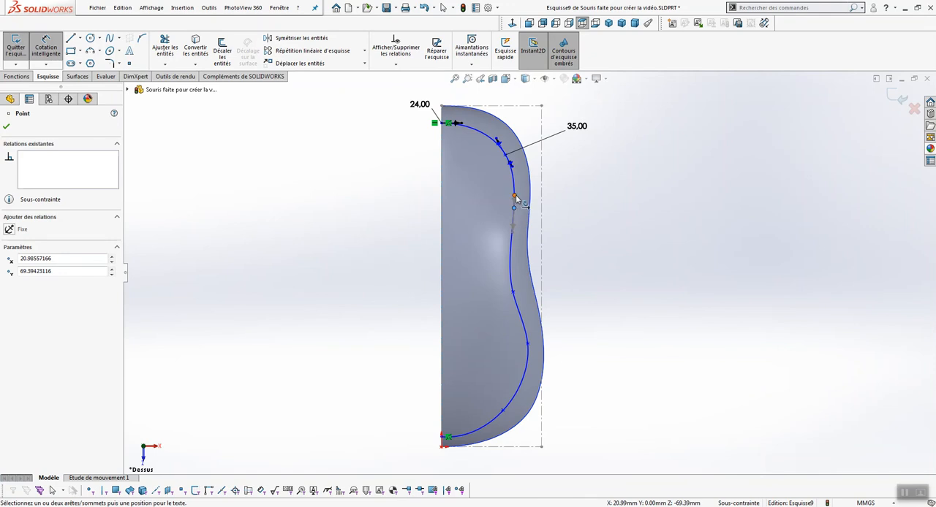
click(514, 195)
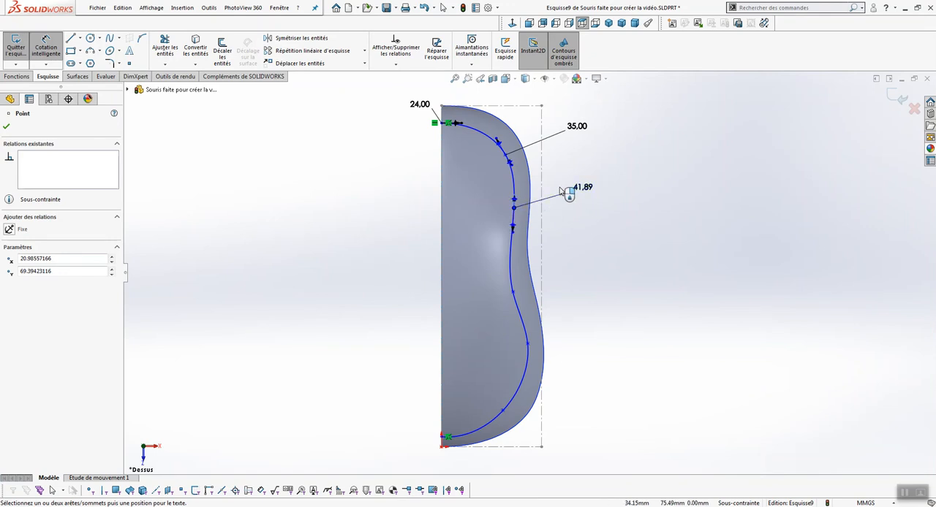
click(562, 189)
text(31)
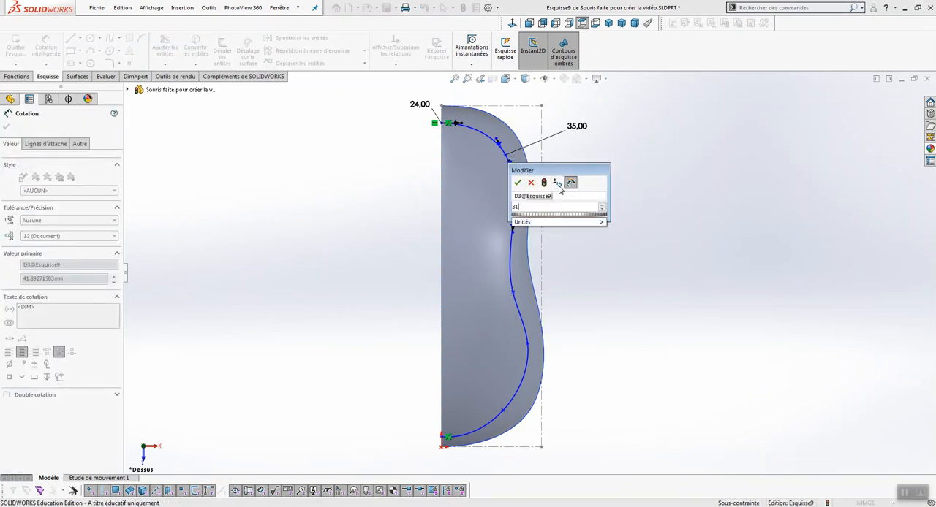
key(Return)
Dimension the tangent handle at the spline's fourth point, at the inward curve, to 49 mm
click(512, 292)
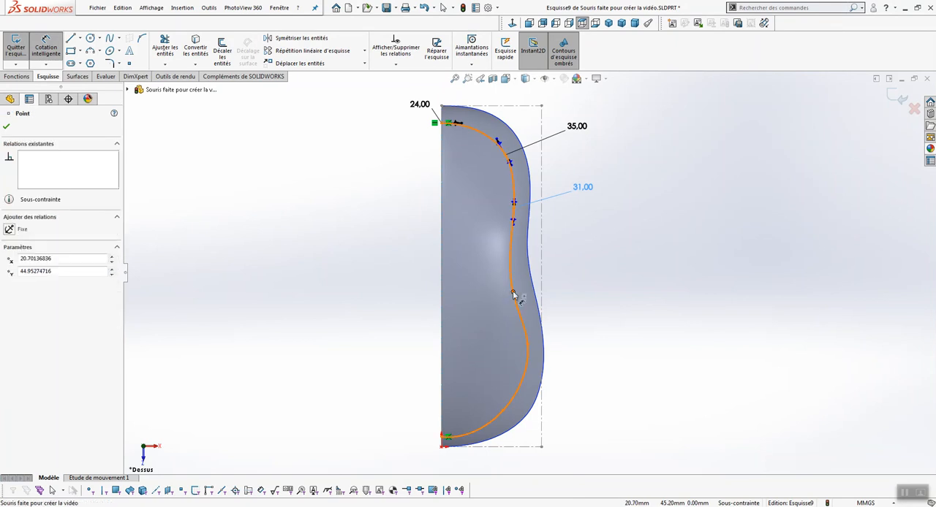
click(509, 272)
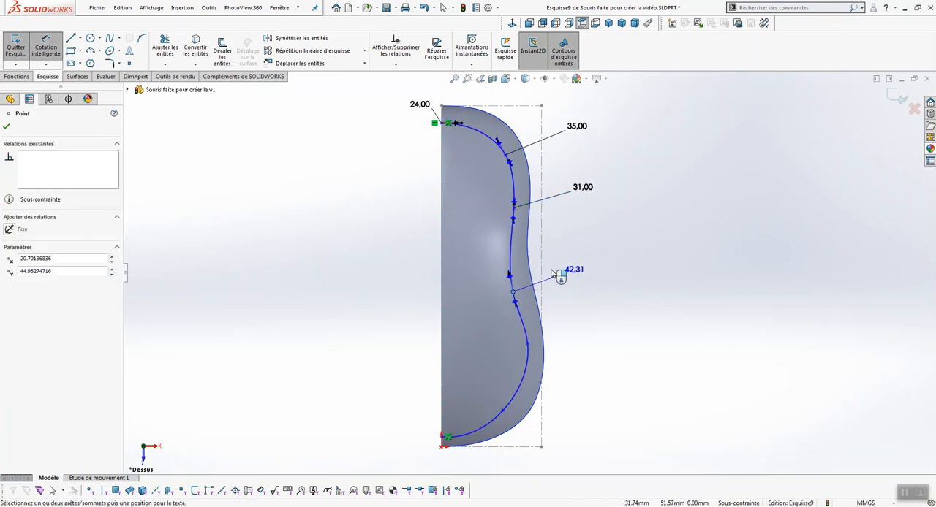
click(552, 273)
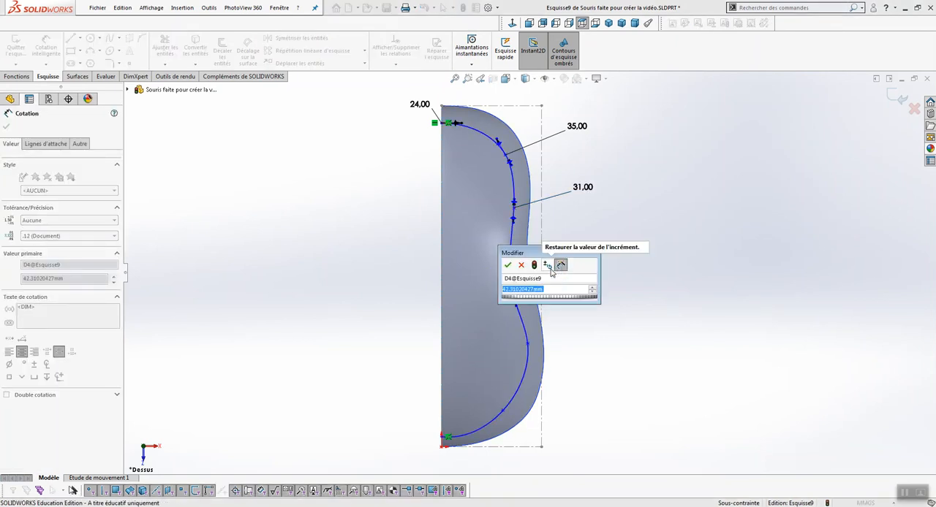
text(49)
key(Return)
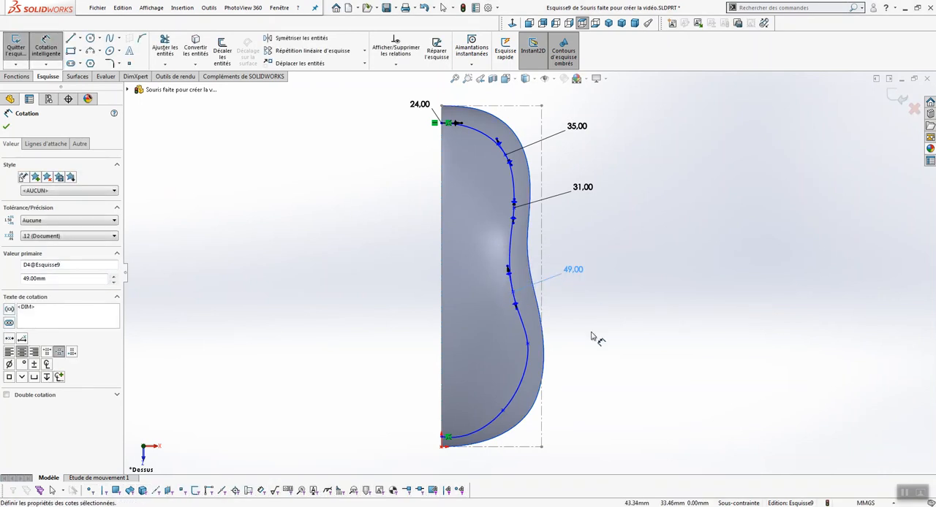
Dimension the tangent handle at the spline's fifth point, near the widest part of the outline, to 61 mm
click(526, 345)
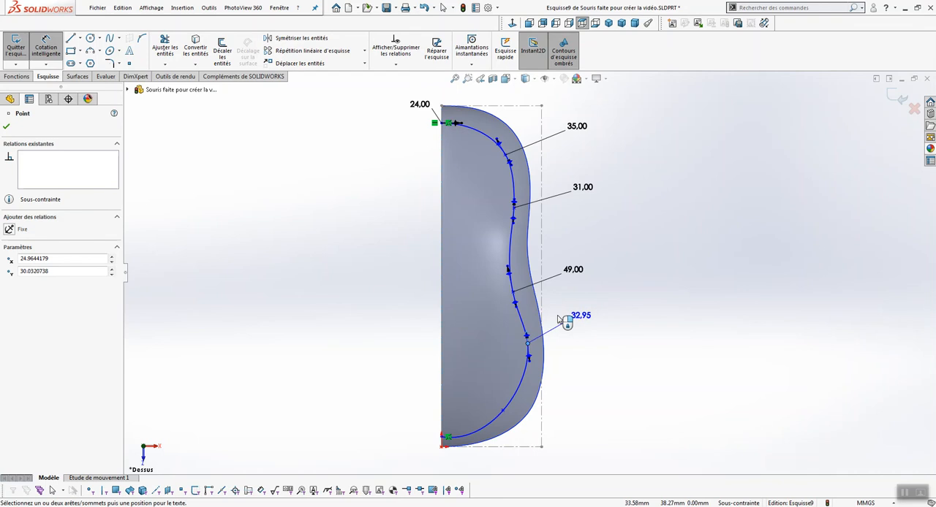
click(563, 319)
text(61)
key(Return)
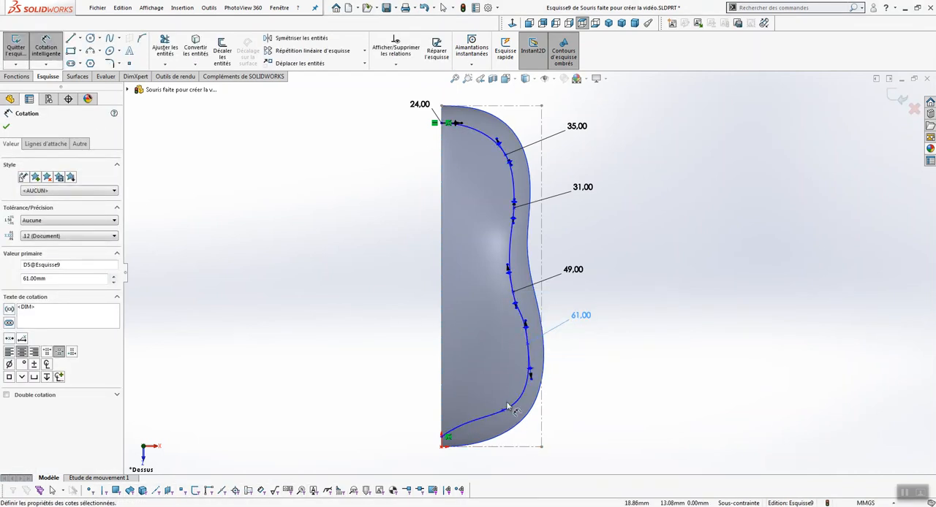
Dimension the tangent handle at the spline's sixth point, just above the lower end, to 30 mm
click(503, 411)
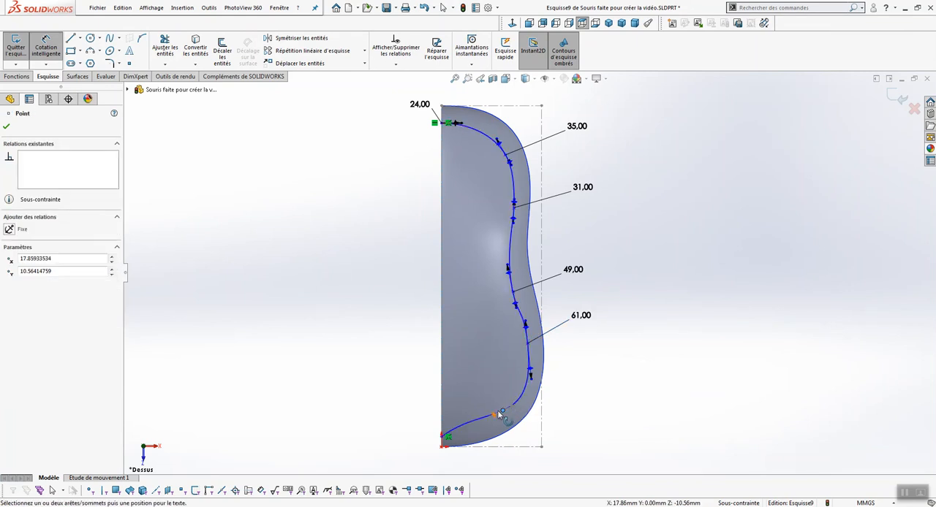
click(516, 408)
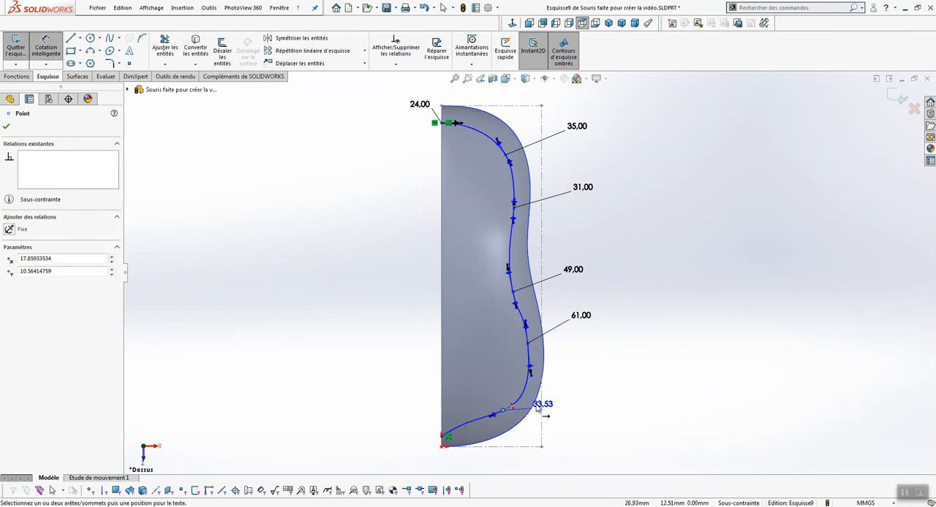
click(560, 403)
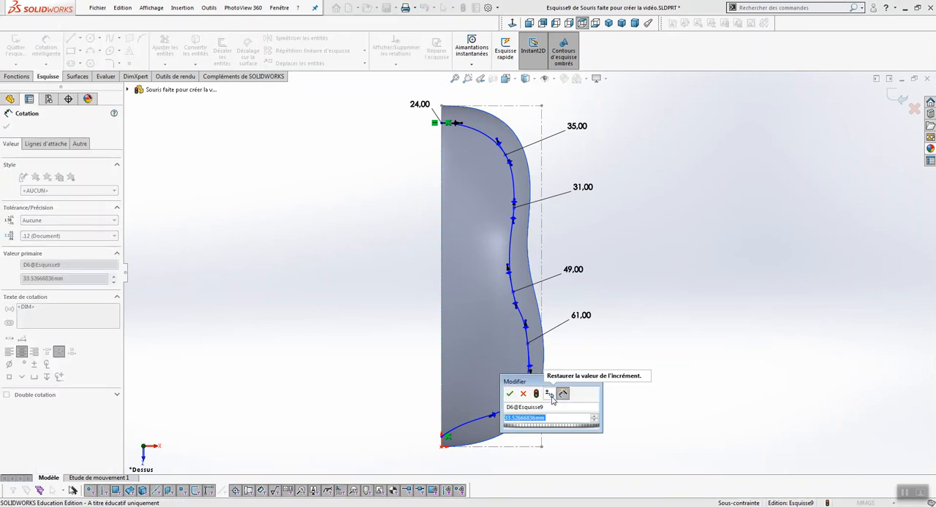
text(30)
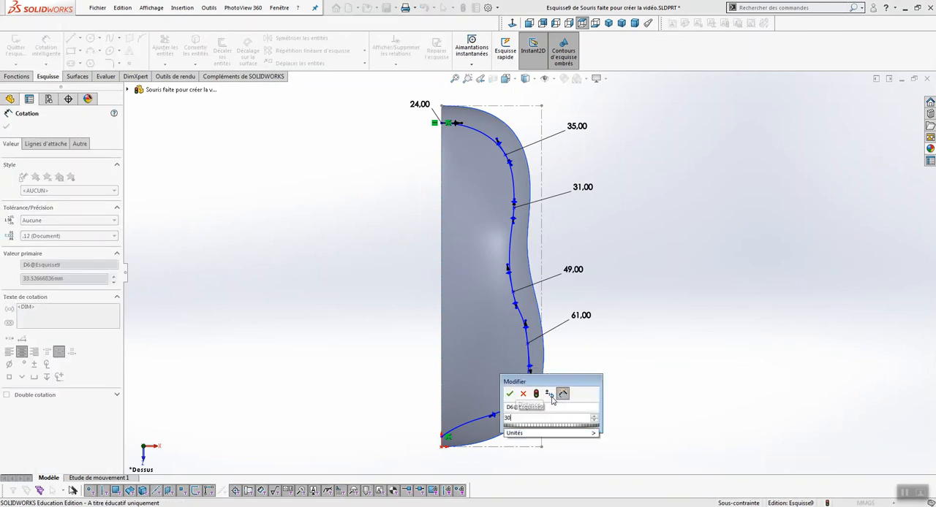
key(Return)
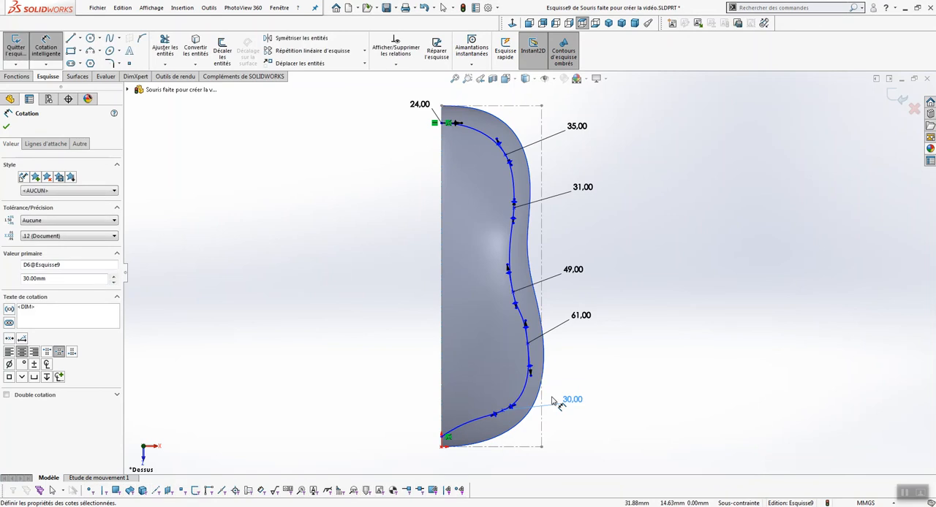
key(Escape)
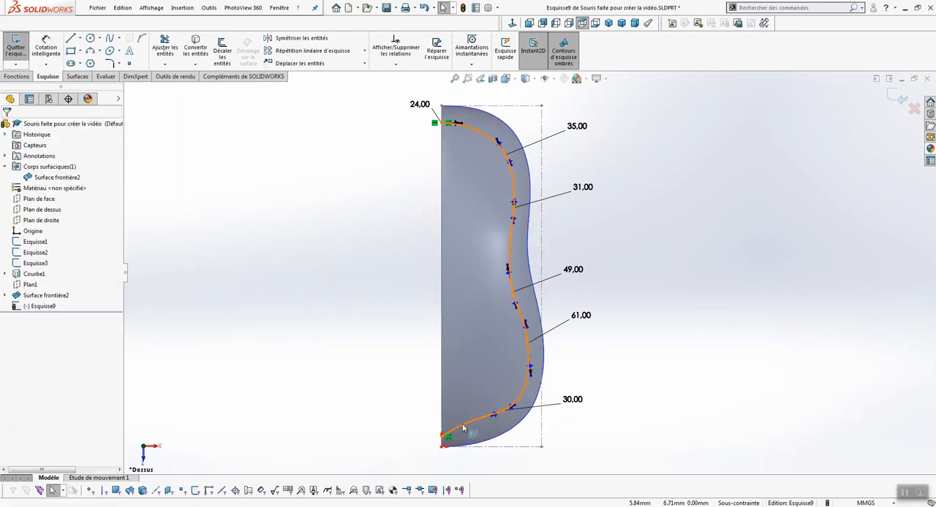
Add a horizontal relation to the tangent handle at the spline's lower end point
click(462, 430)
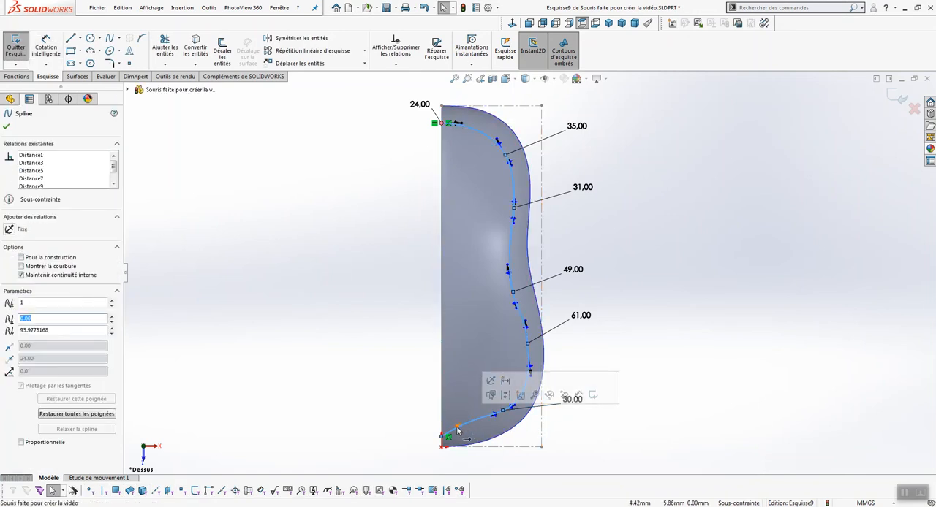
click(455, 431)
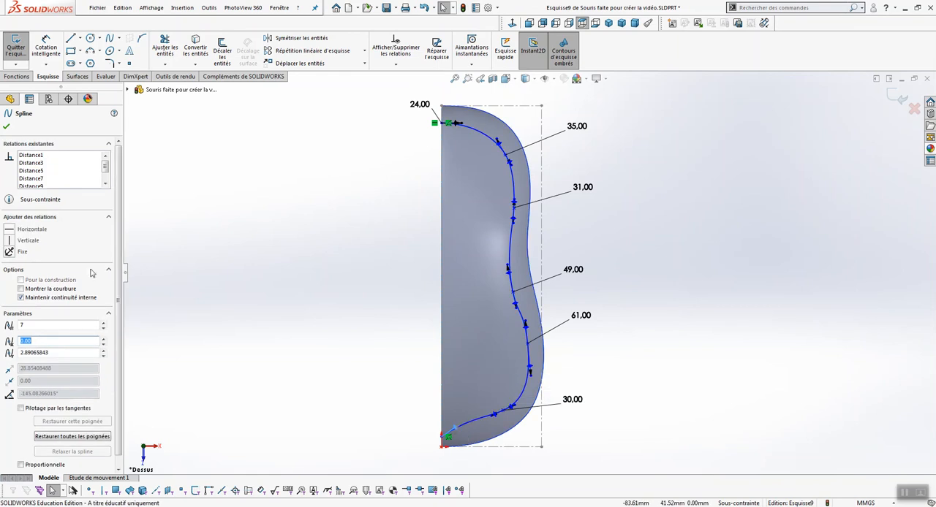
click(9, 231)
click(265, 306)
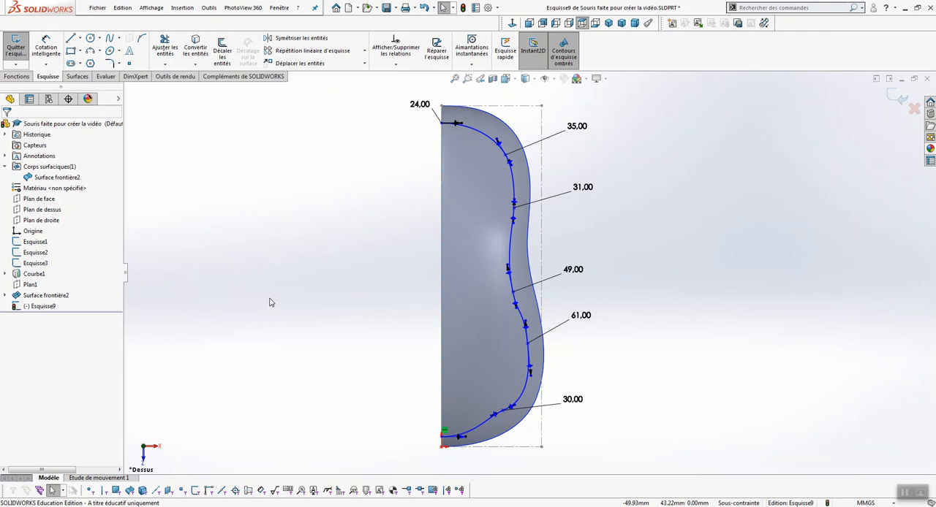
Dimension the horizontal tangent handle at the spline's lower end point to 30 mm
right_drag(269, 302, 268, 230)
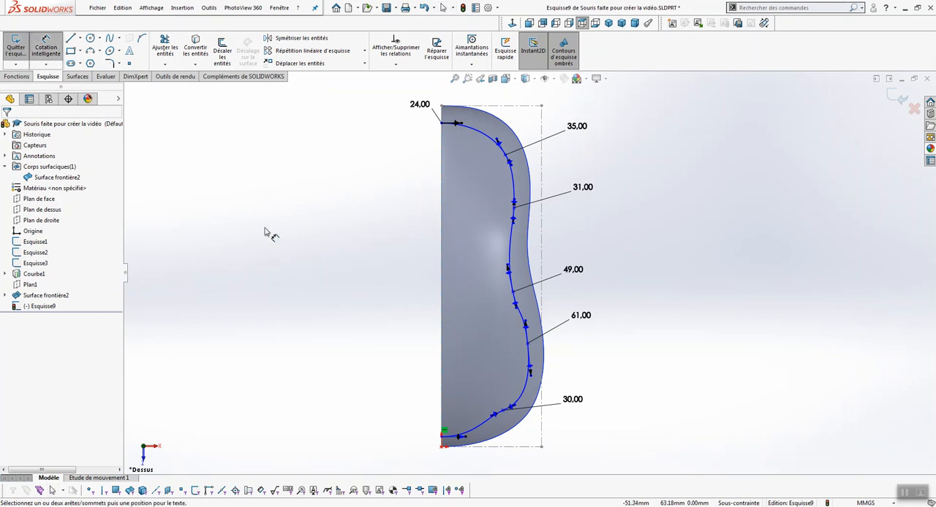
click(468, 439)
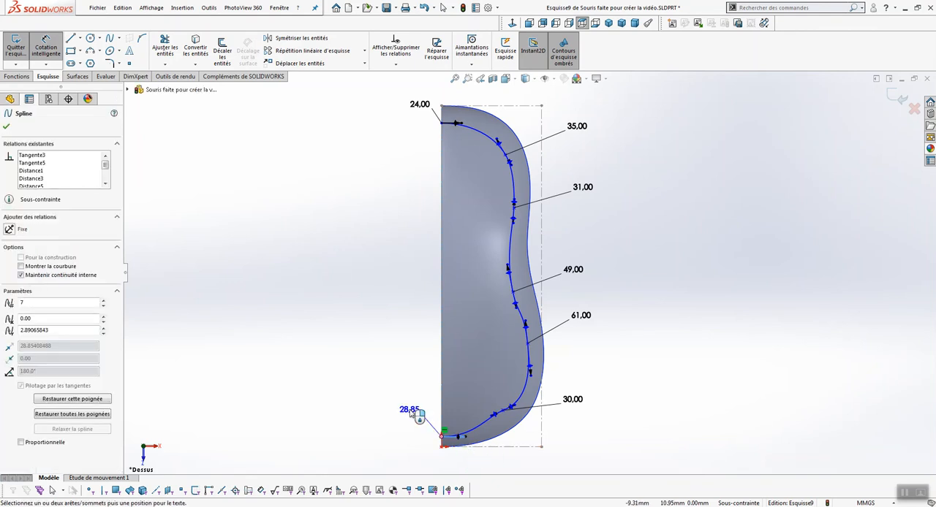
click(411, 415)
text(30)
key(Return)
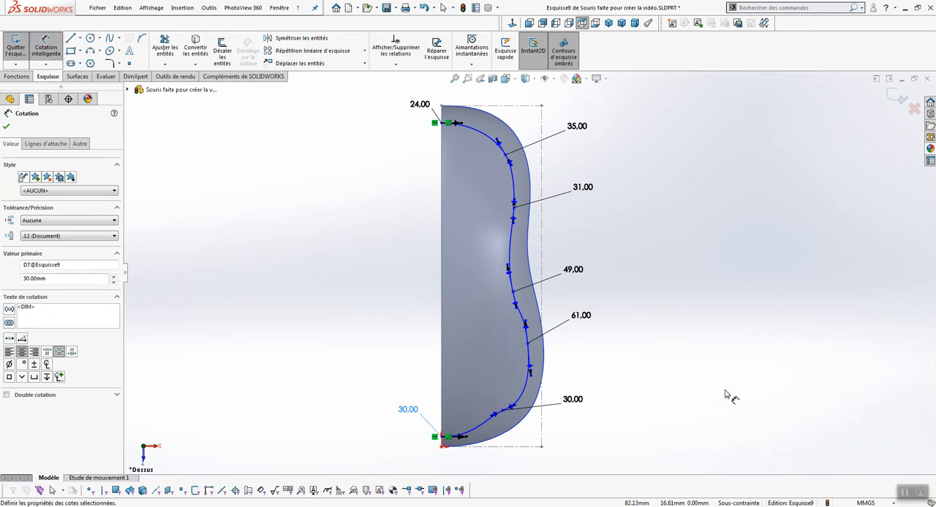
Dimension the spline's lower end point 1.4 mm above the bottom construction line
scroll(726, 391, up, 1)
scroll(738, 388, down, 1)
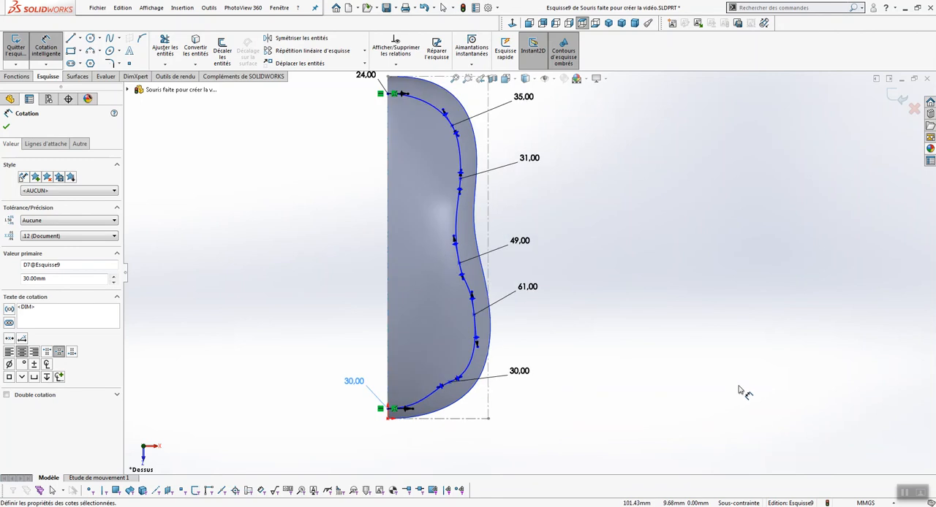
click(472, 421)
click(389, 410)
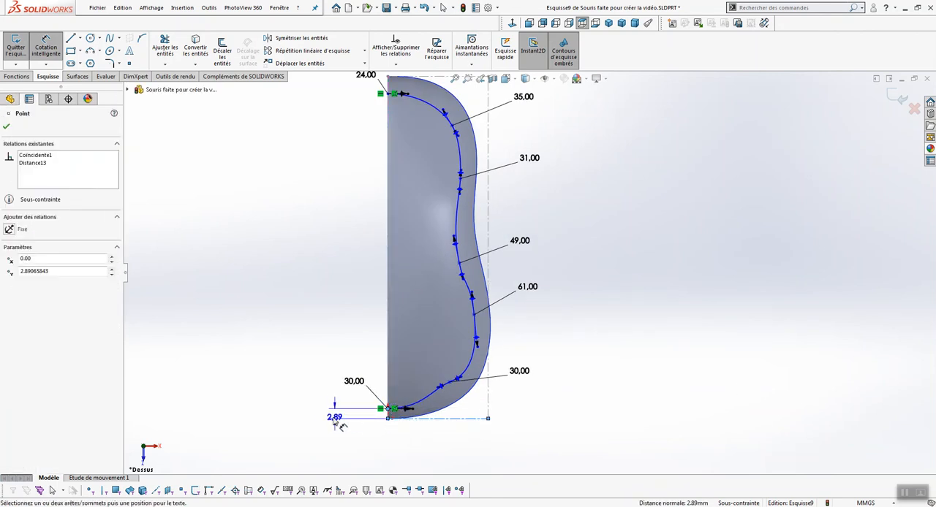
click(321, 432)
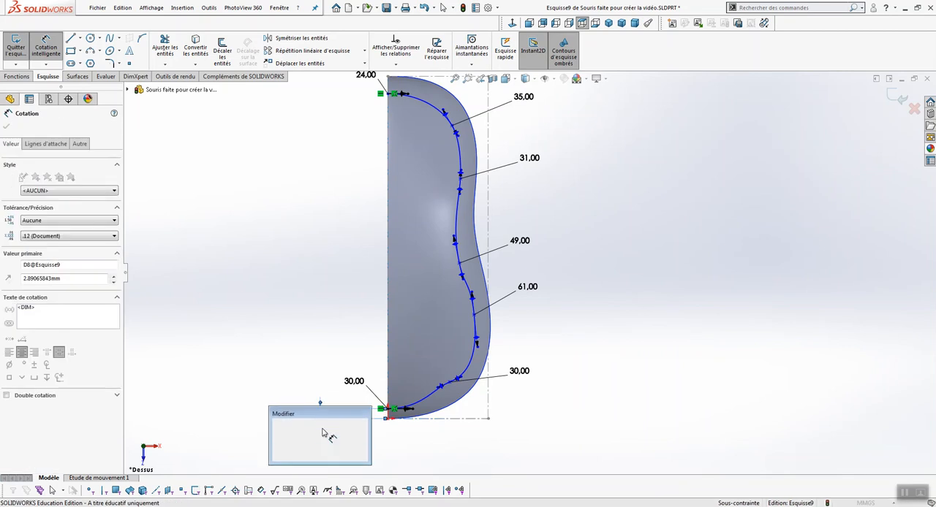
text(1.4)
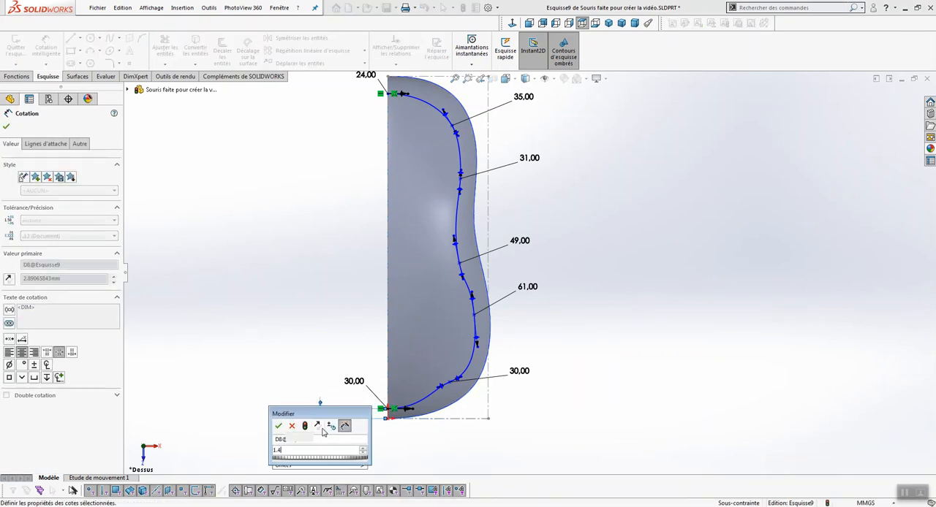
key(Return)
Dimension the spline's sixth point from the upper end 8 mm above the bottom construction line
click(447, 419)
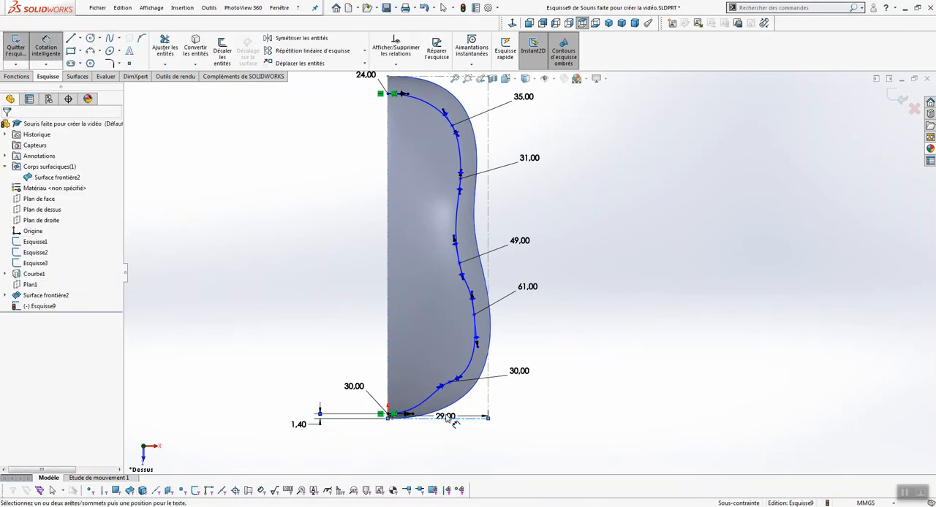
click(449, 382)
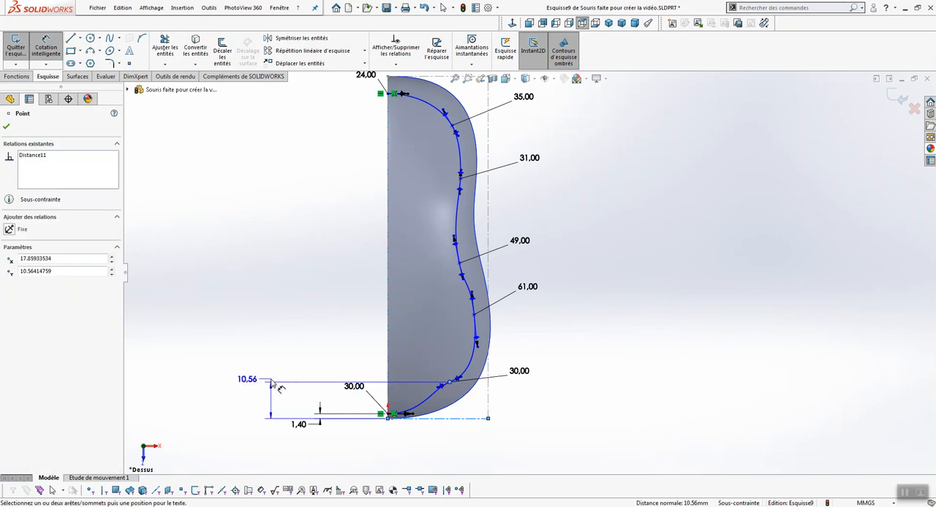
click(274, 399)
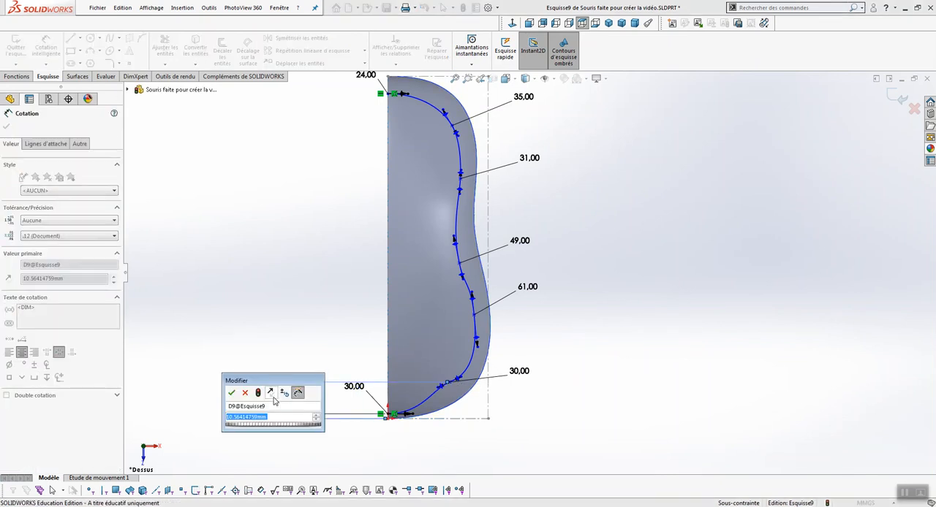
text(8)
key(Return)
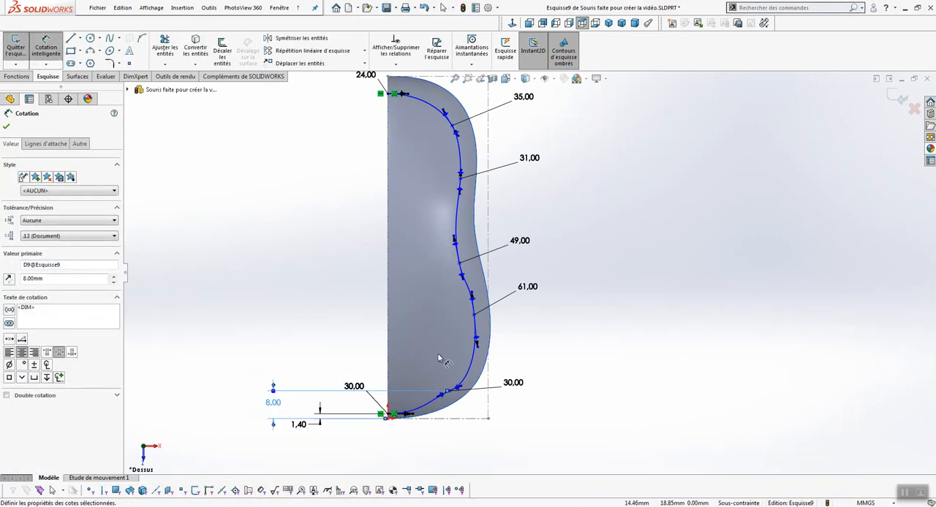
Dimension the spline's fifth point, near the widest part of the outline, 31.5 mm above the bottom construction line
click(475, 317)
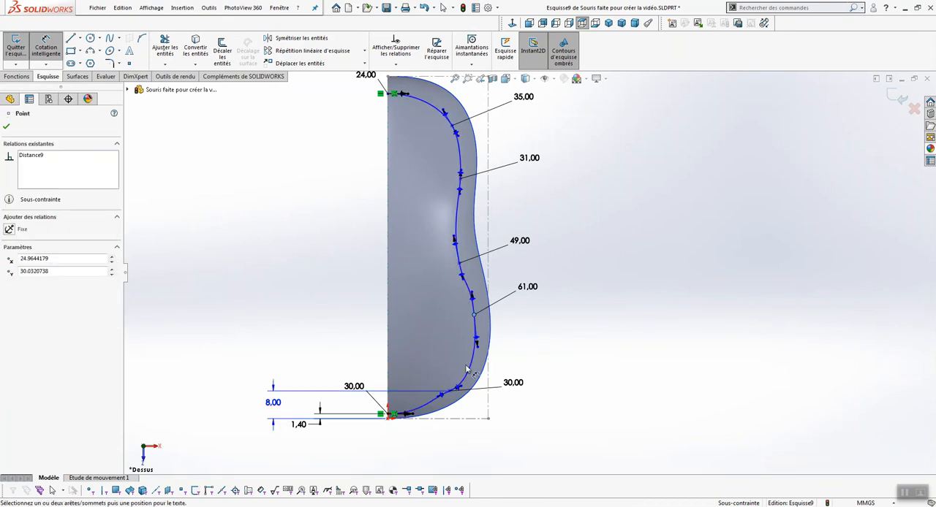
click(459, 420)
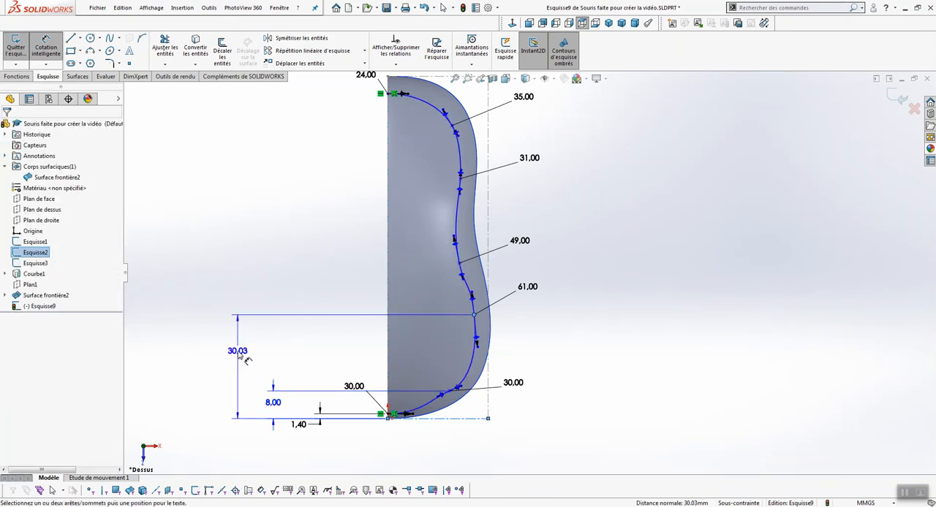
click(239, 364)
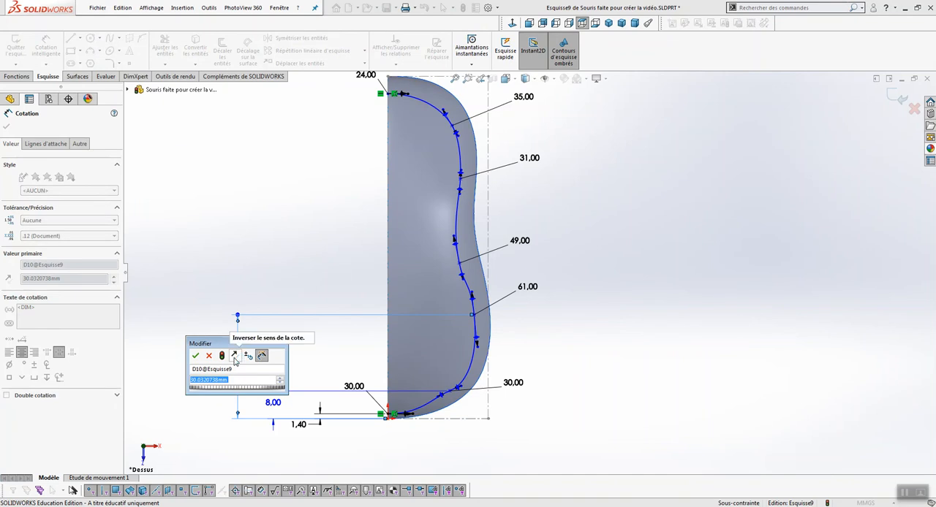
text(31.5)
key(Return)
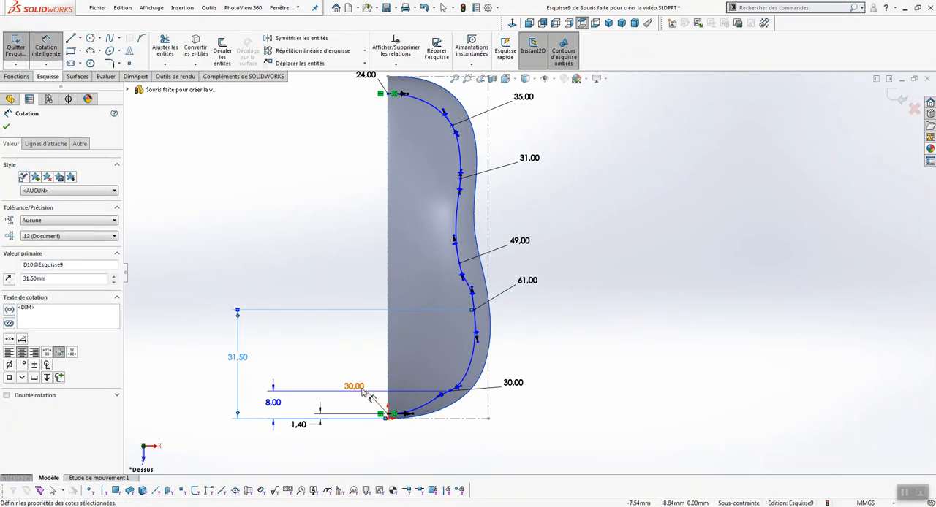
Dimension the spline's fourth point, at the inward curve, 50 mm above the bottom construction line
click(463, 422)
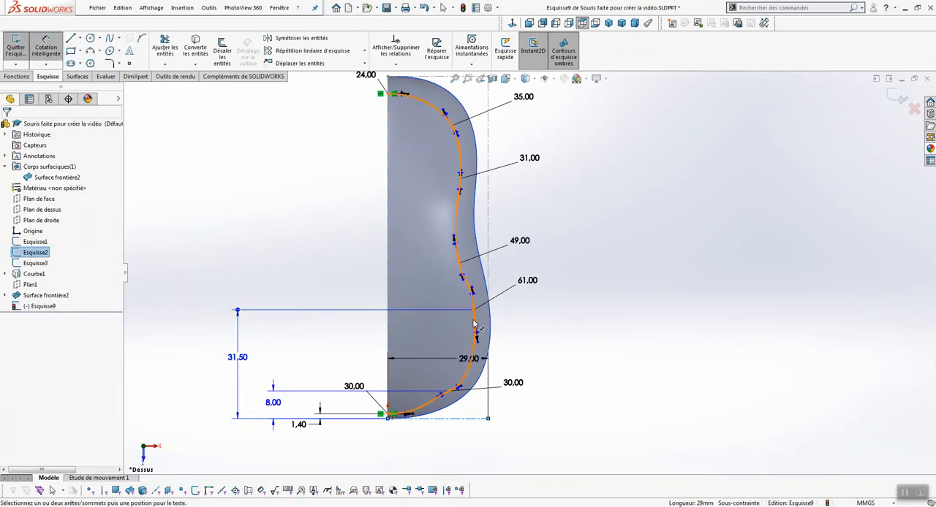
click(460, 264)
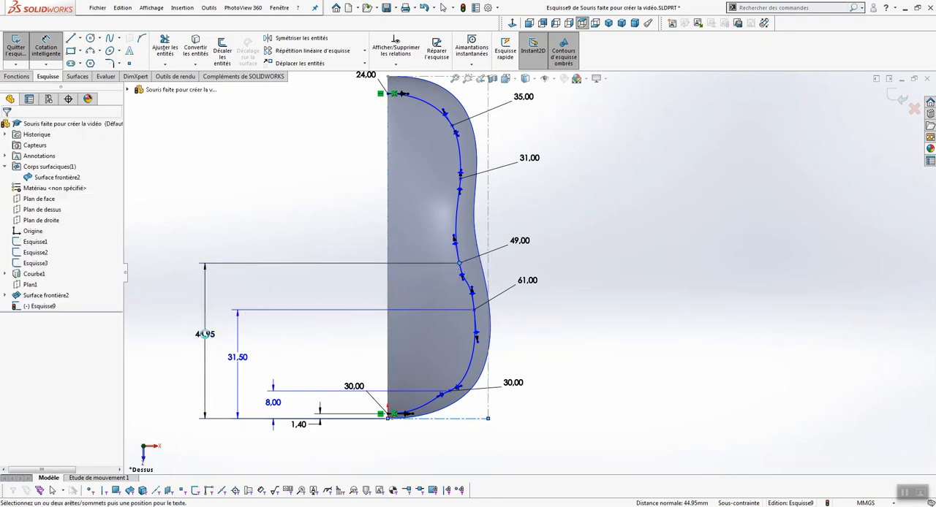
click(208, 339)
text(50)
key(Return)
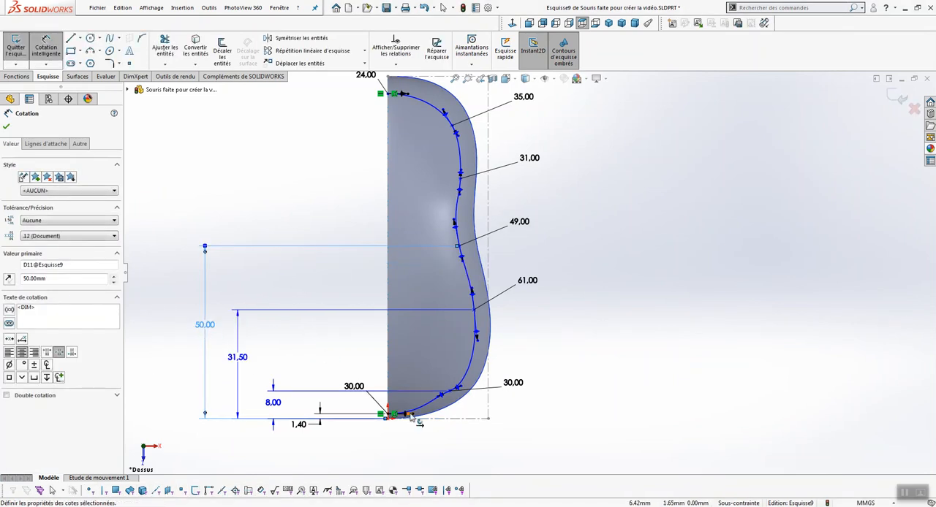
Dimension the spline's third point from the upper end 69 mm above the bottom construction line
click(438, 420)
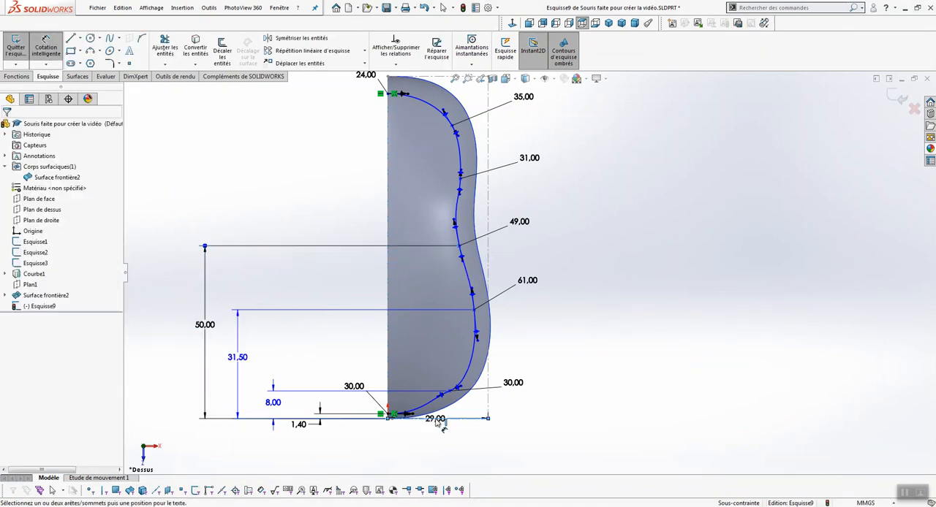
click(460, 176)
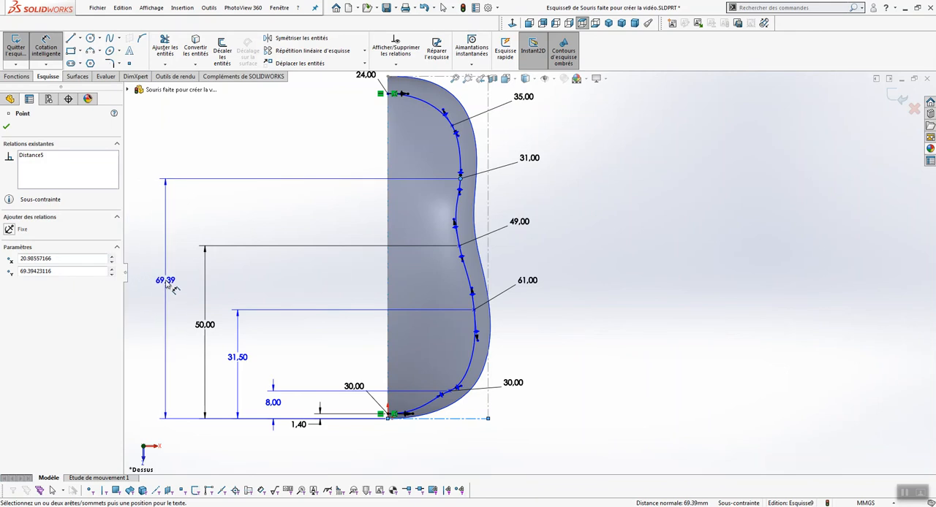
click(169, 286)
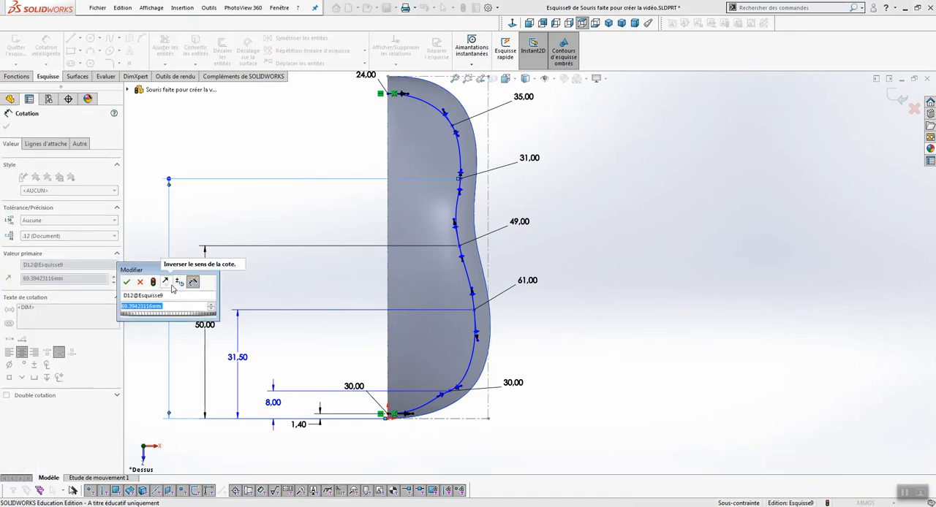
text(69)
key(Return)
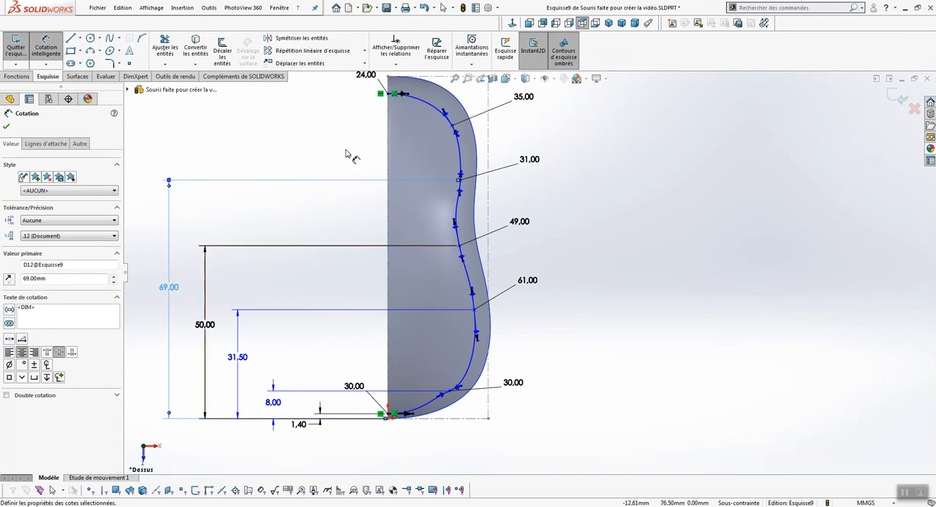
Dimension the spline's second point from the upper end 86 mm above the bottom construction line
click(453, 125)
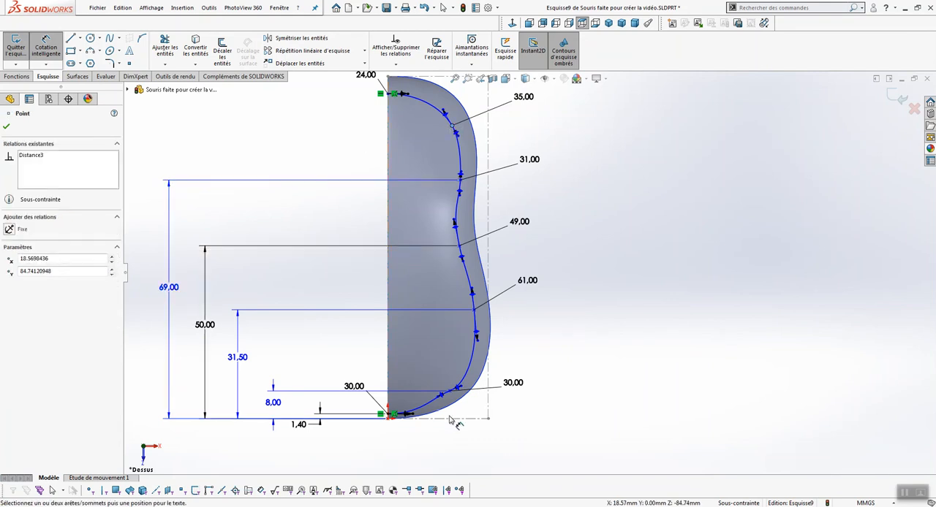
click(449, 419)
click(151, 269)
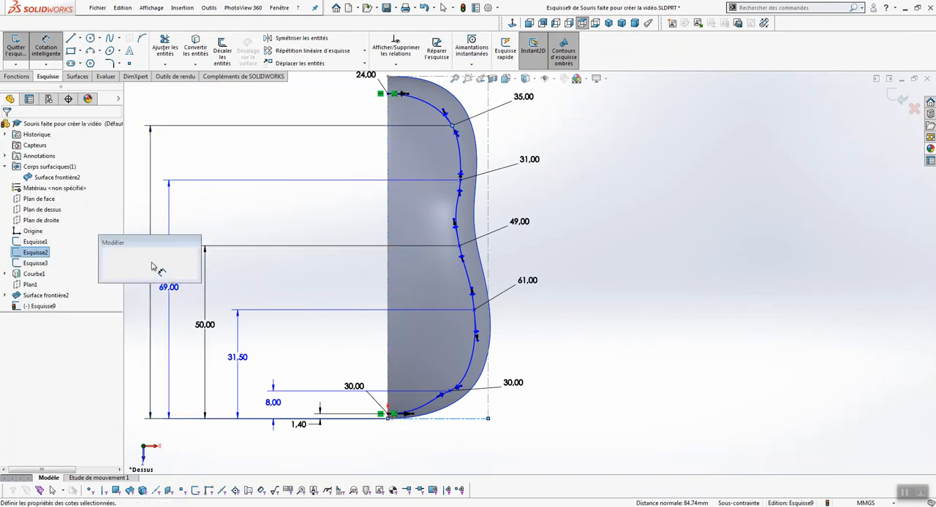
text(86)
key(Return)
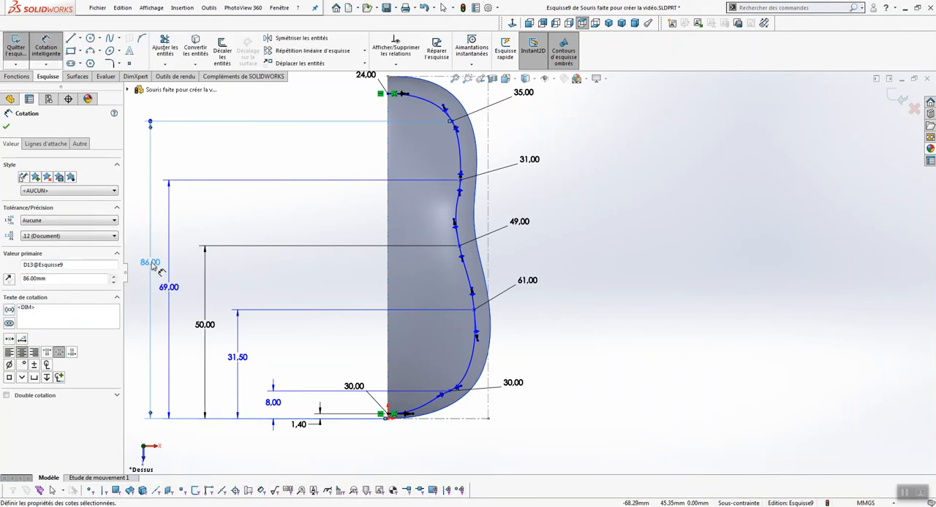
Dimension the spline's upper end point 92.85 mm above the bottom construction line
click(415, 124)
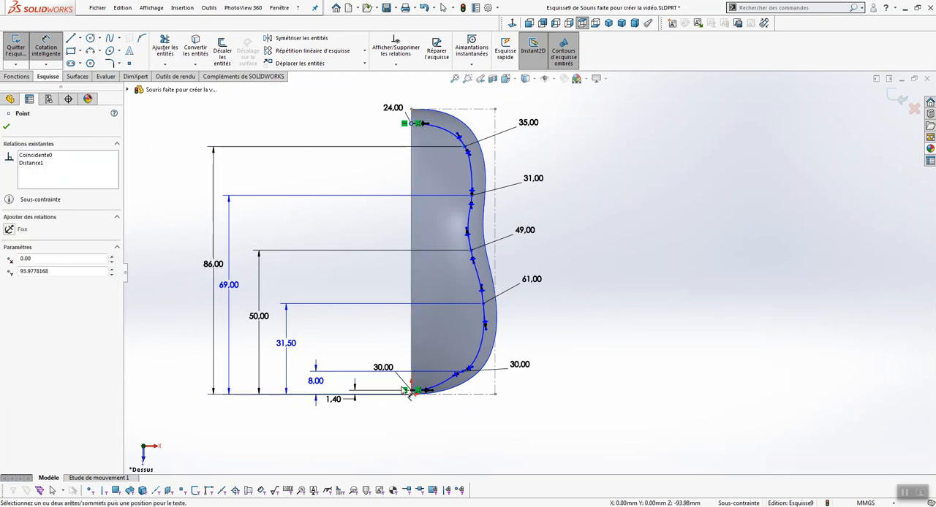
click(495, 394)
click(183, 252)
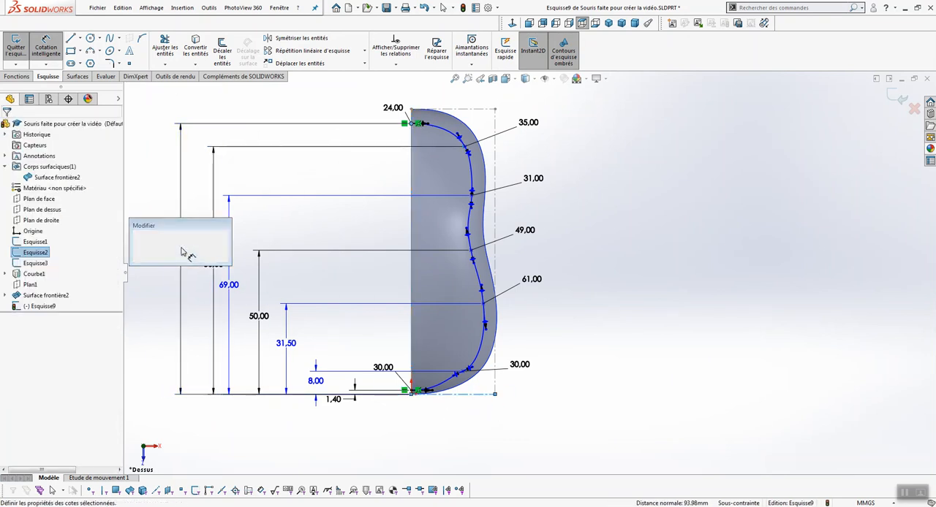
text(92.85)
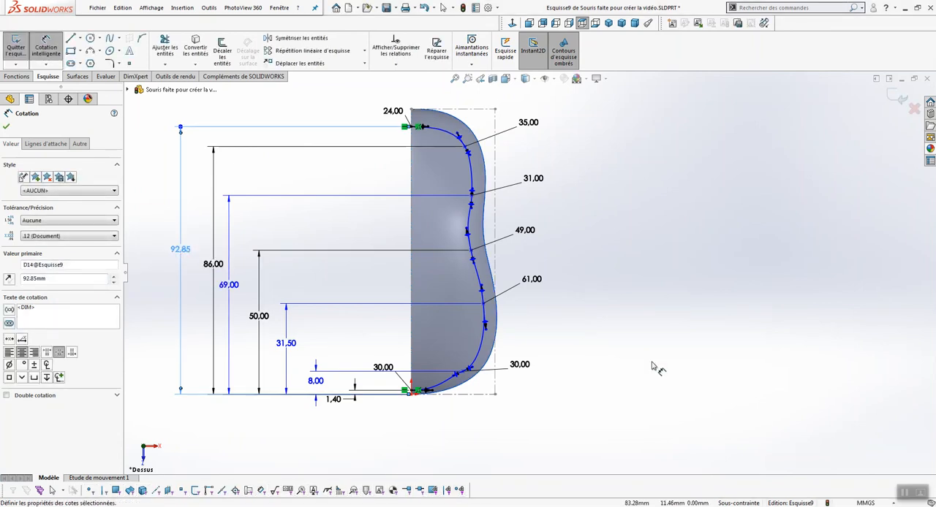
Dimension the spline's sixth point, near the lower corner of the outline, 22 mm horizontally from the vertical centre line
scroll(511, 351, up, 3)
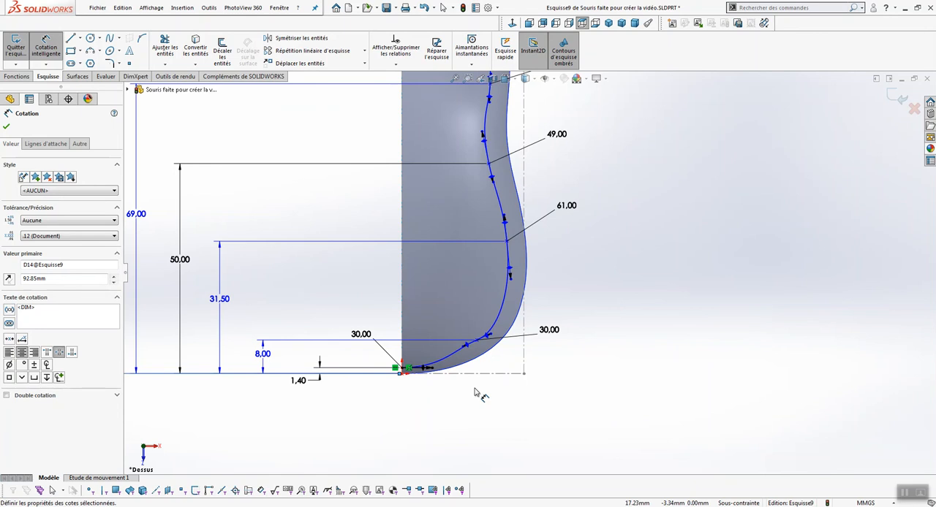
click(478, 342)
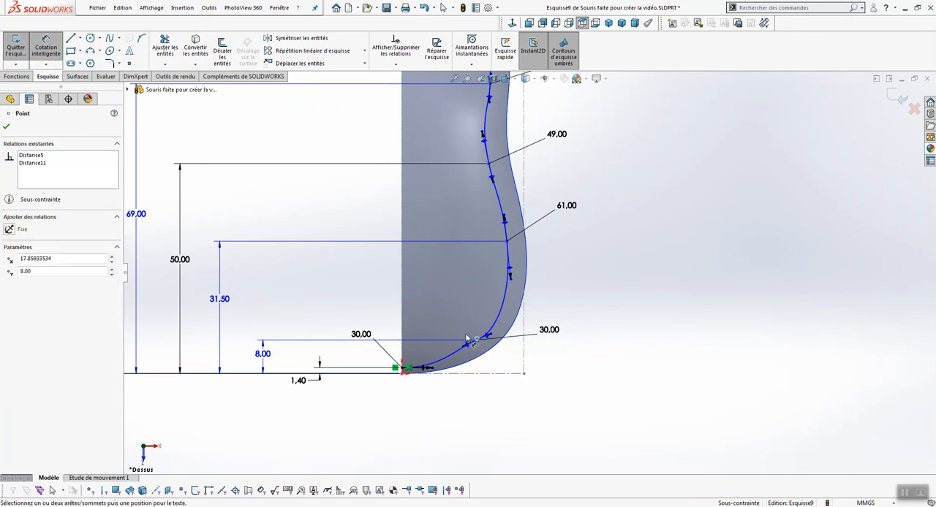
click(403, 317)
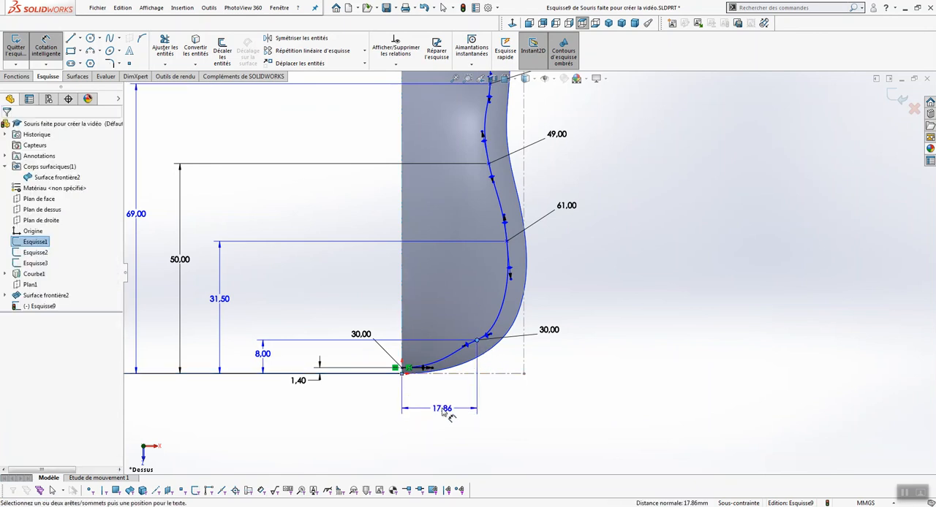
click(449, 417)
text(22)
key(Return)
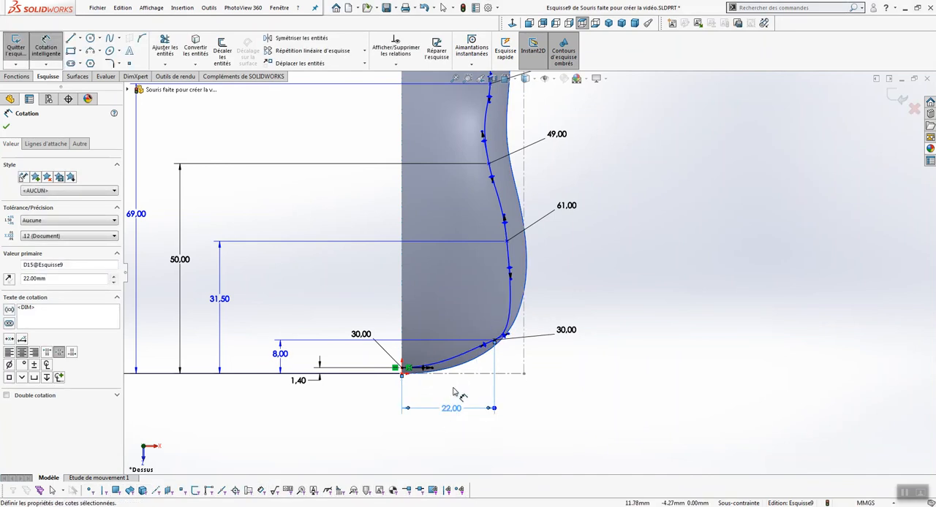
Dimension the spline's fifth point, near the widest part of the outline, 26 mm horizontally from the vertical centre line
click(507, 242)
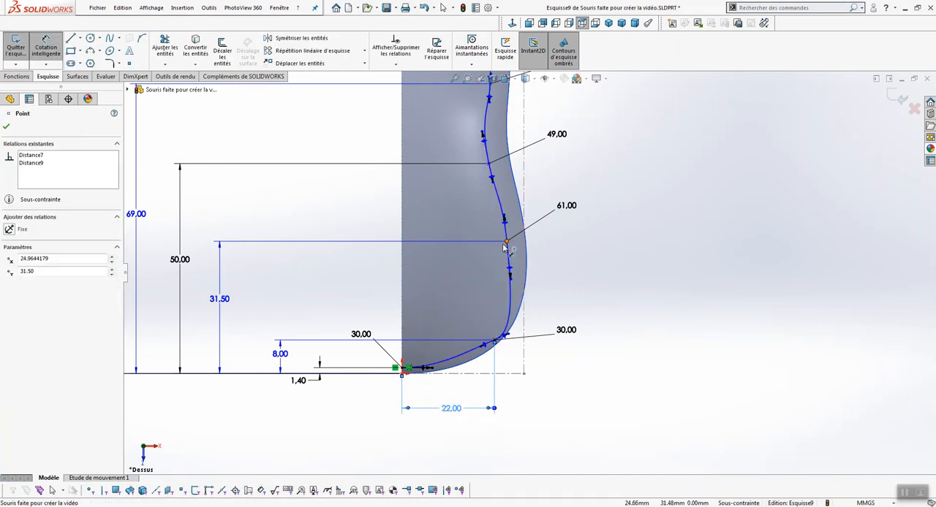
click(401, 292)
click(464, 433)
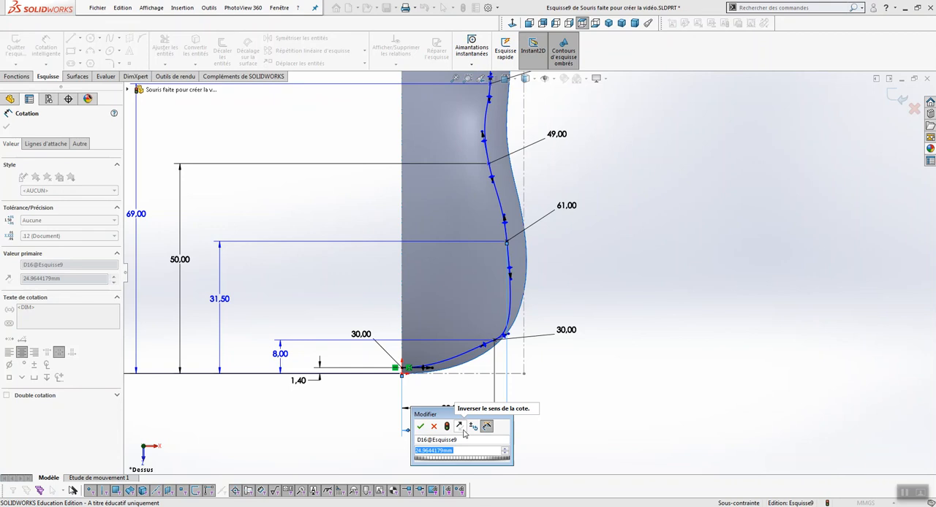
text(26)
key(Return)
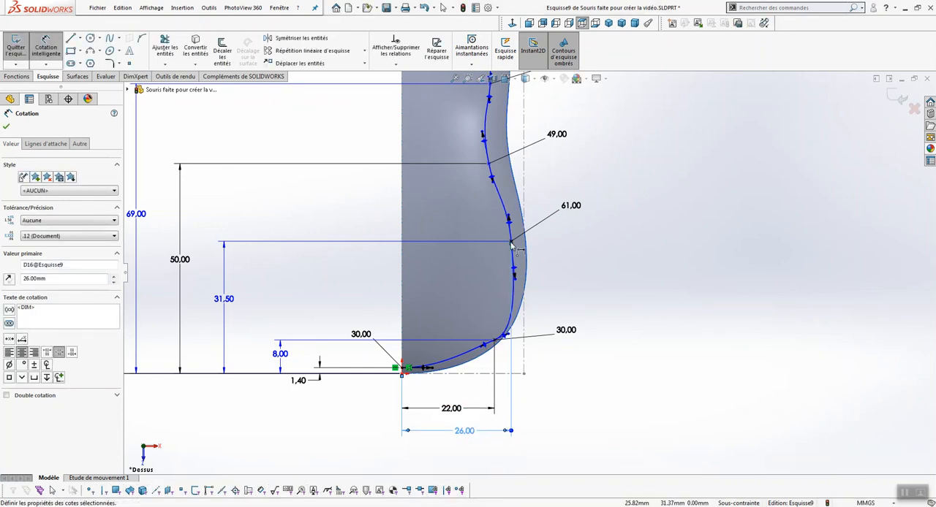
Dimension the spline's fourth point, at the inward curve, 21 mm horizontally from the vertical centre line
click(488, 163)
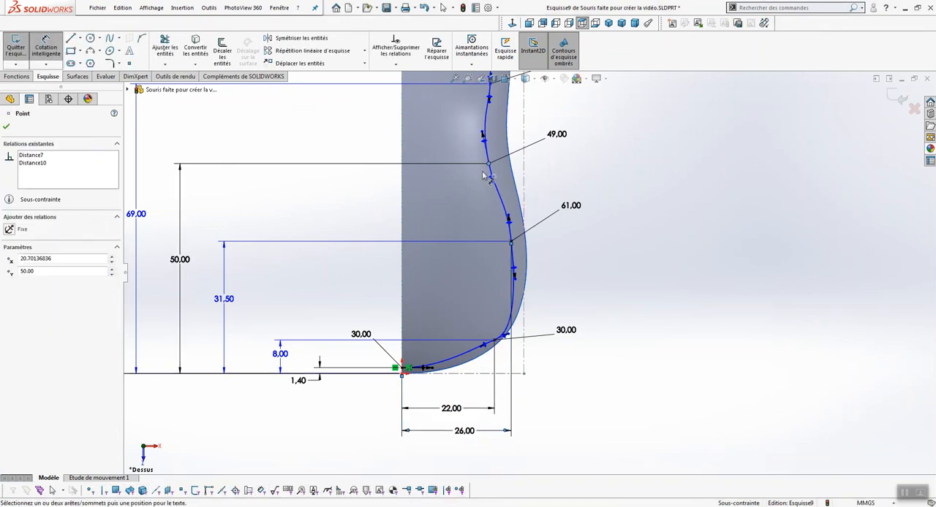
click(403, 228)
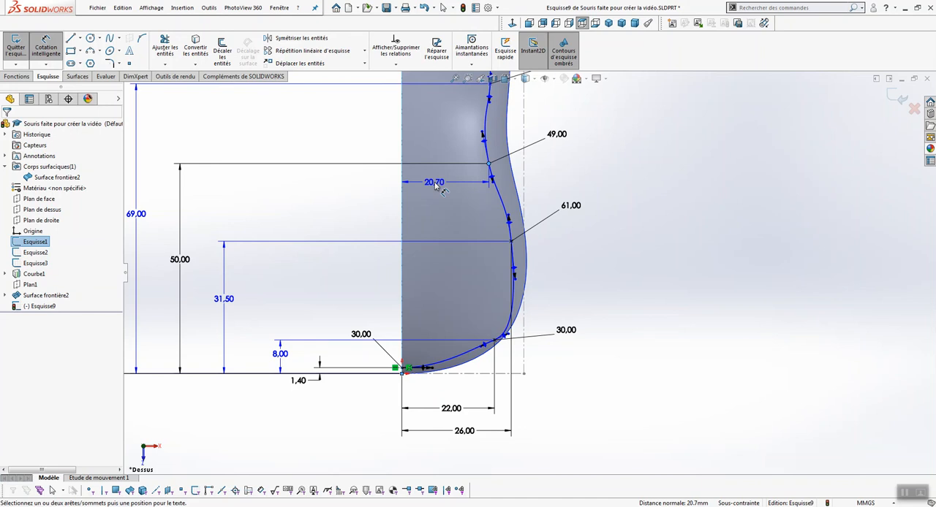
click(437, 188)
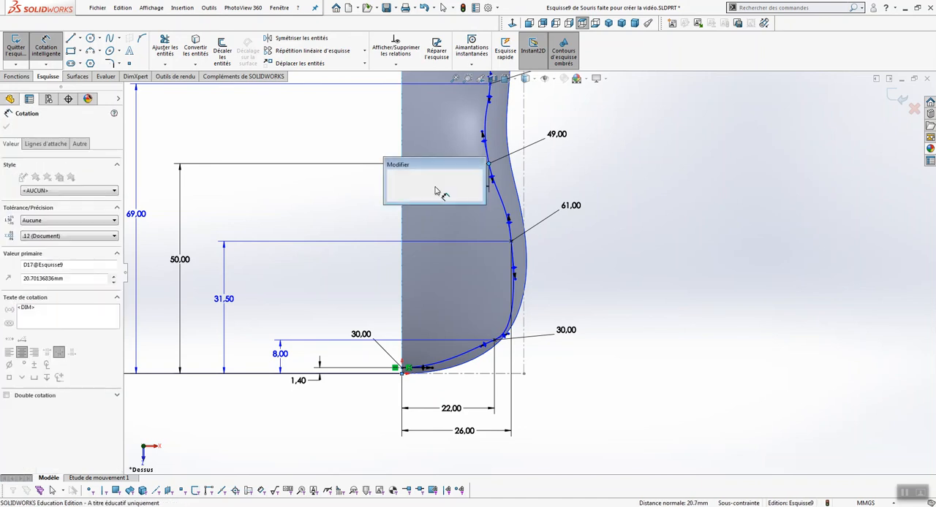
text(21)
key(Return)
Dimension the spline's third point from the upper end 20.5 mm horizontally from the vertical centre line
scroll(541, 199, up, 1)
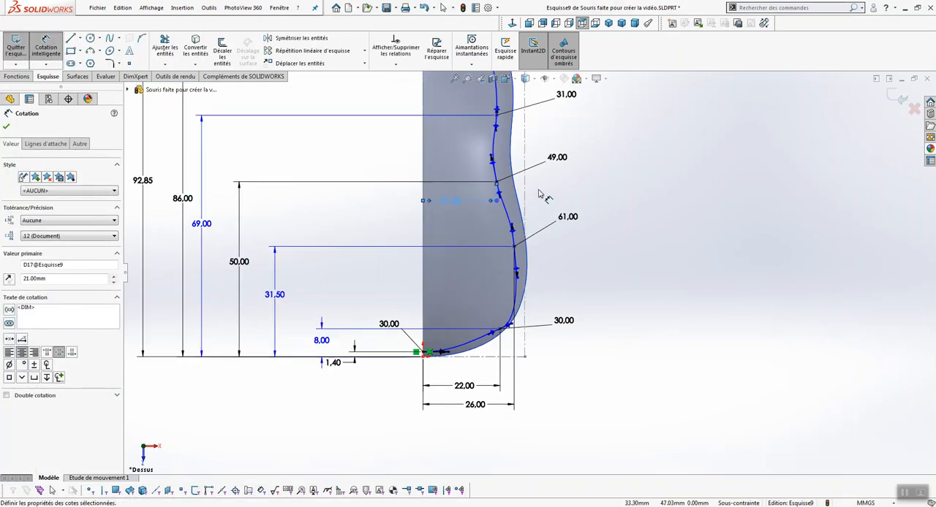
scroll(523, 145, up, 2)
scroll(523, 145, down, 2)
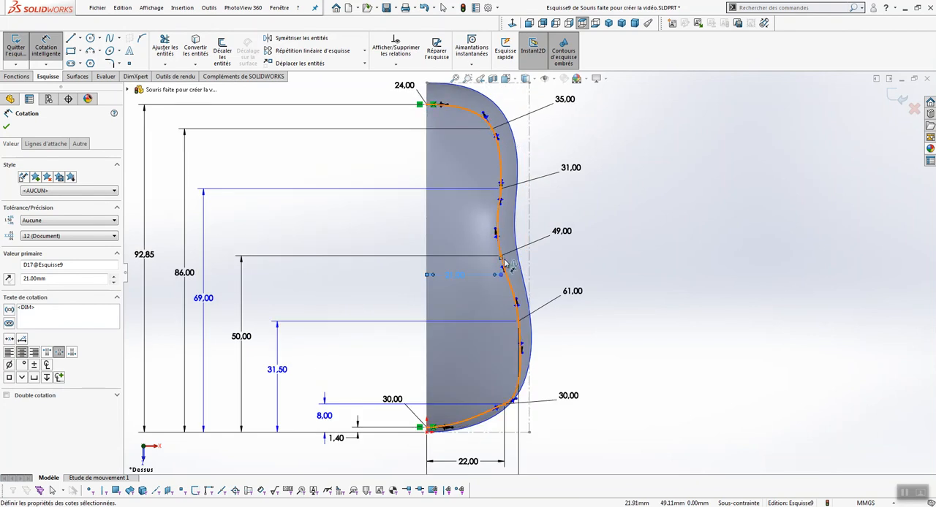
click(501, 193)
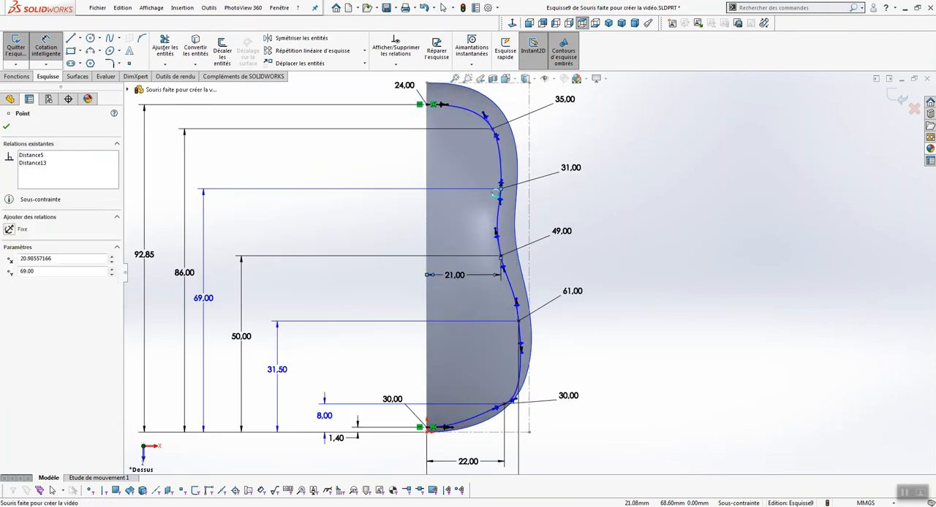
click(428, 217)
click(457, 204)
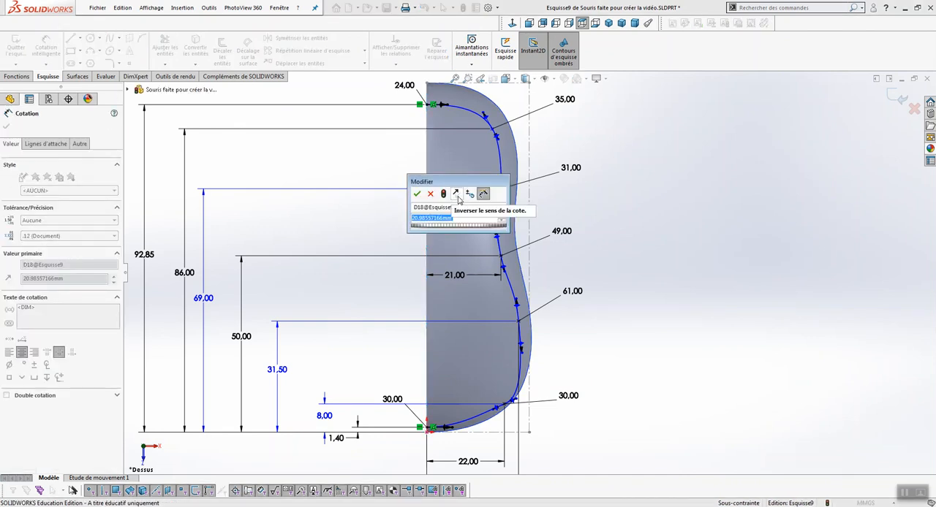
text(20.5)
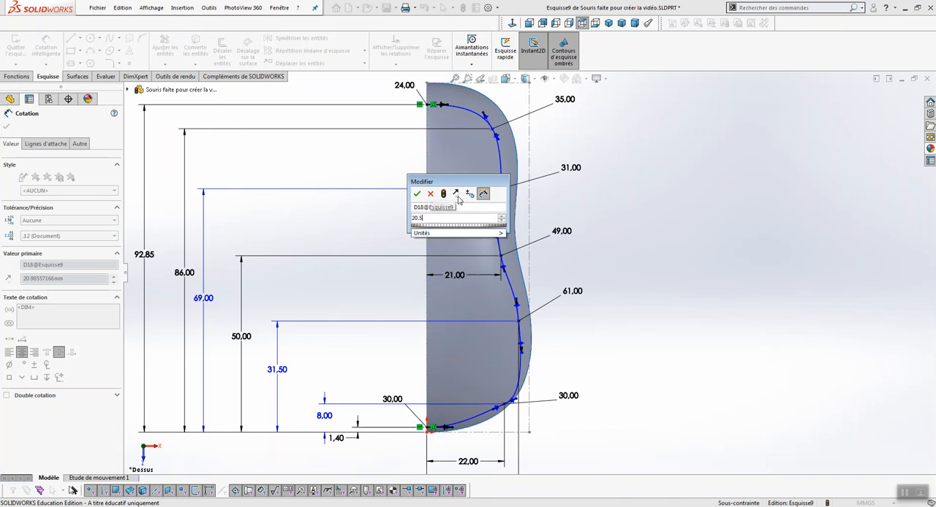
key(Return)
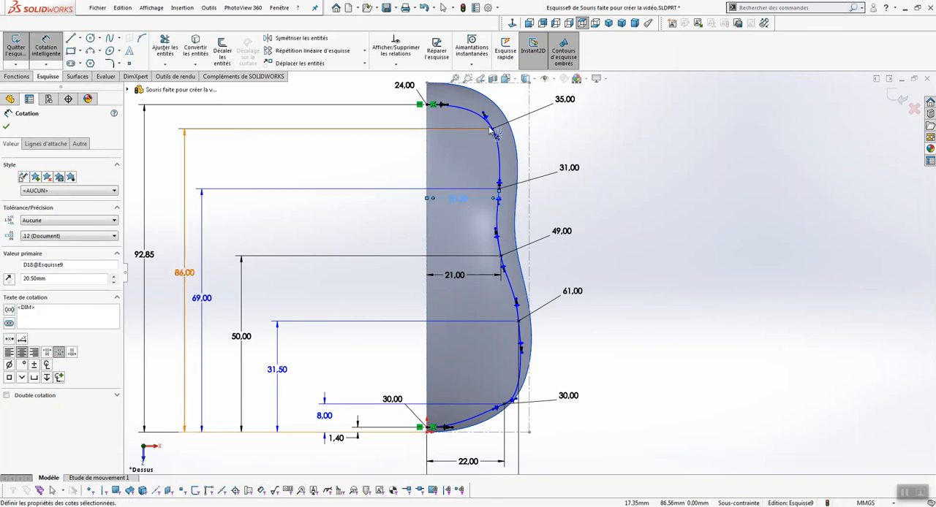
Dimension the spline's second point from the upper end 17 mm horizontally from the vertical centre line
click(494, 131)
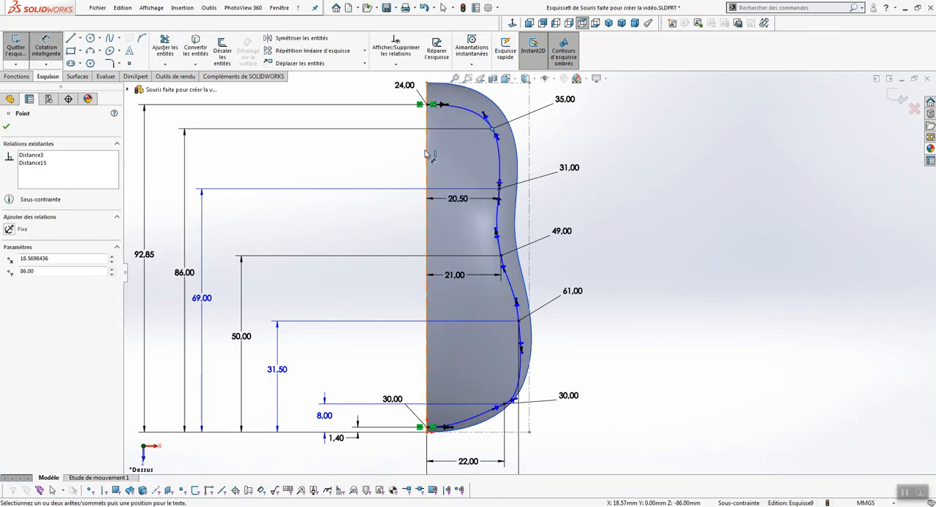
click(430, 155)
click(458, 147)
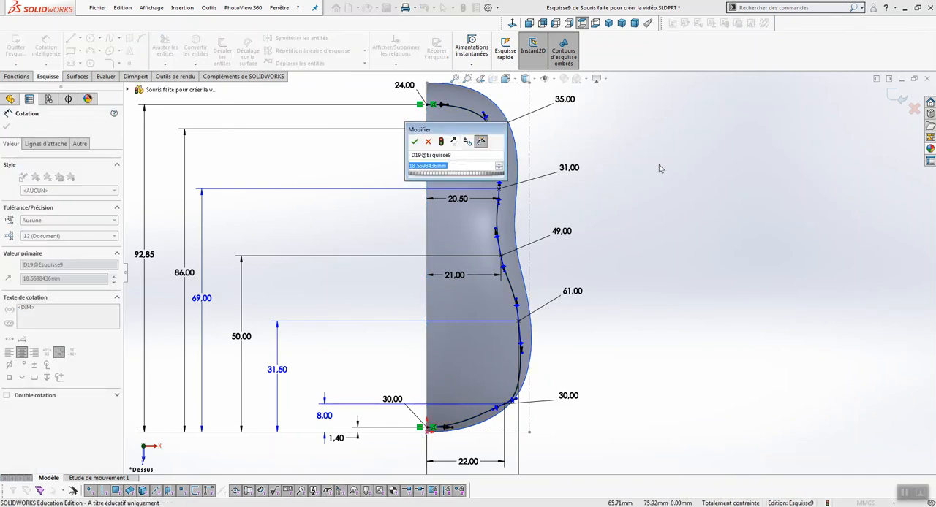
text(17)
key(Return)
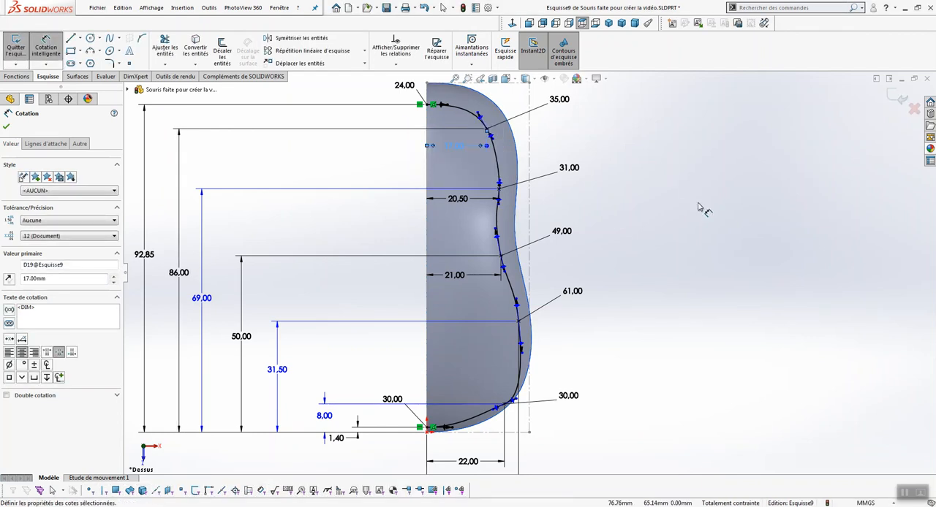
Dimension the angle between the second spline point's tangent handle and the vertical centre line at 40°
click(479, 115)
click(430, 171)
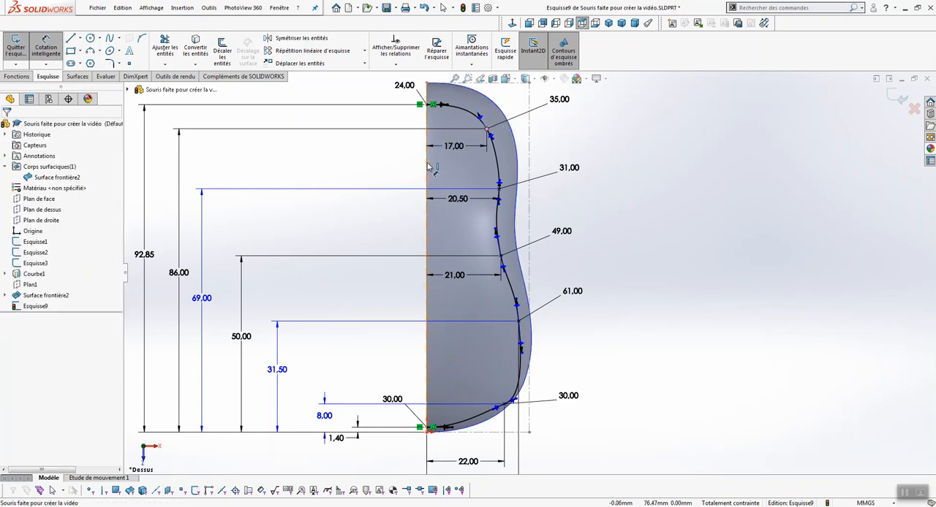
click(462, 172)
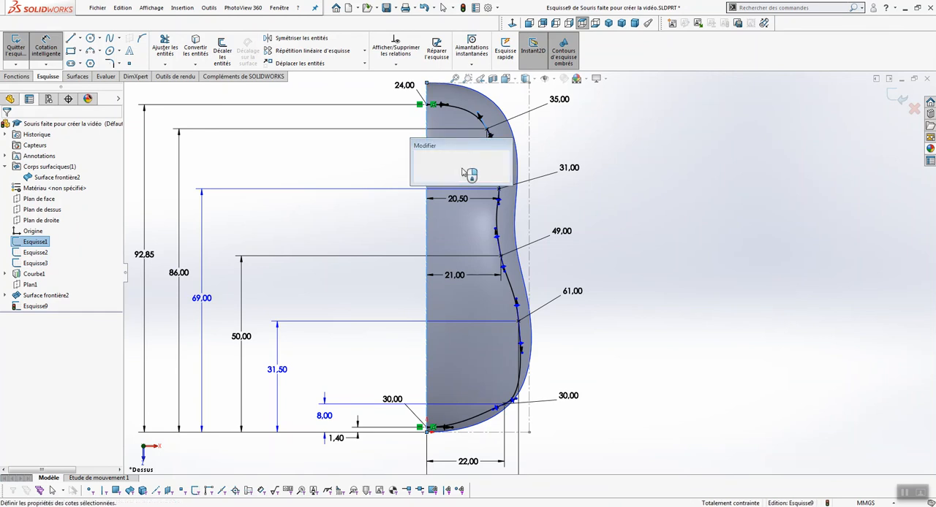
text(40)
key(Return)
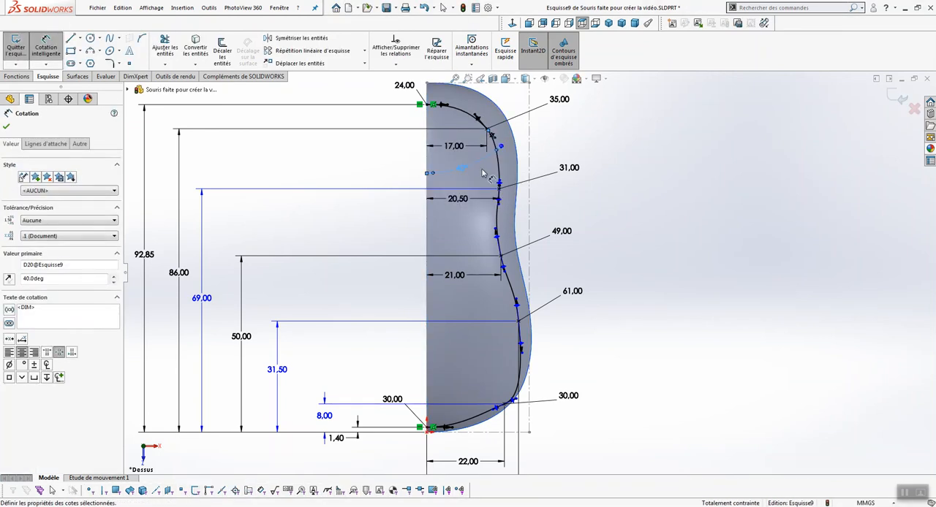
Dimension the angle between the third spline point's tangent handle and the vertical centre line at 2.3°
click(516, 207)
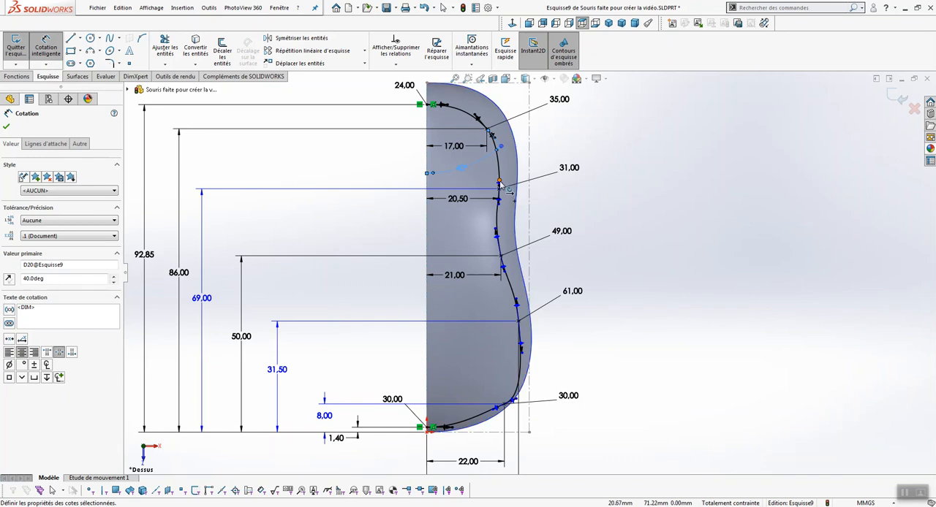
click(500, 184)
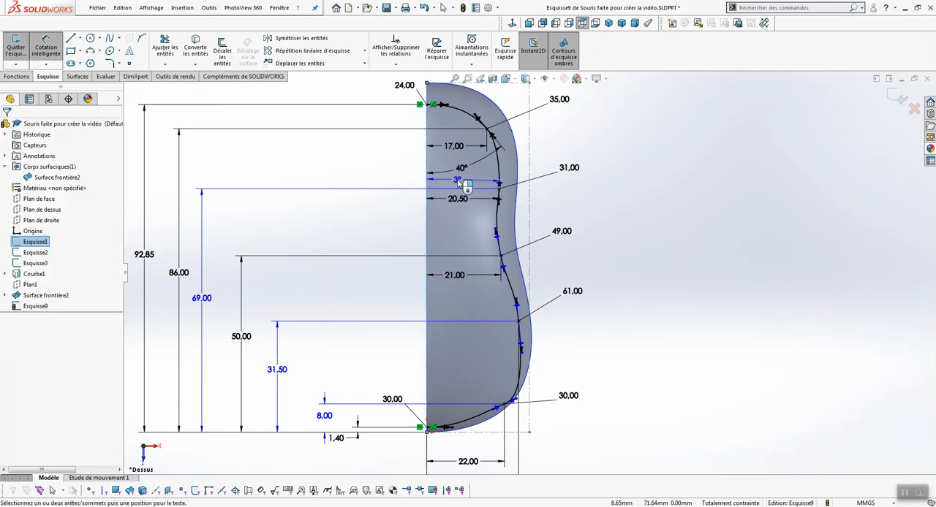
click(461, 184)
text(2.3)
key(Return)
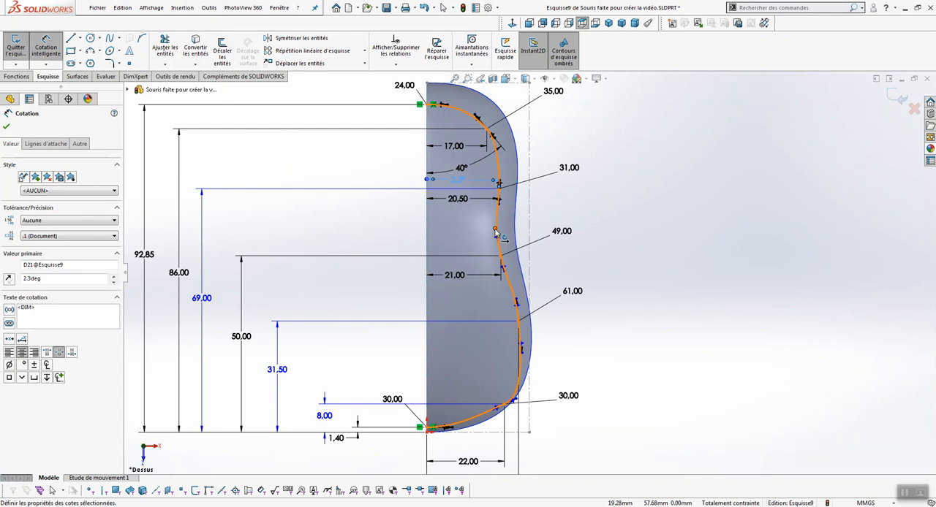
Dimension the angle between the fourth spline point's tangent handle and the vertical centre line at 9.3°
click(503, 274)
click(426, 291)
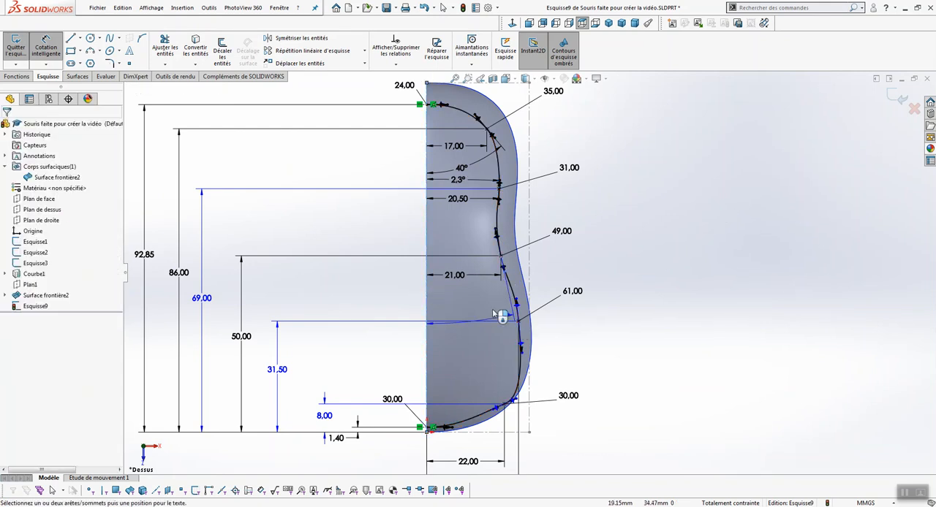
click(459, 300)
text(9.3)
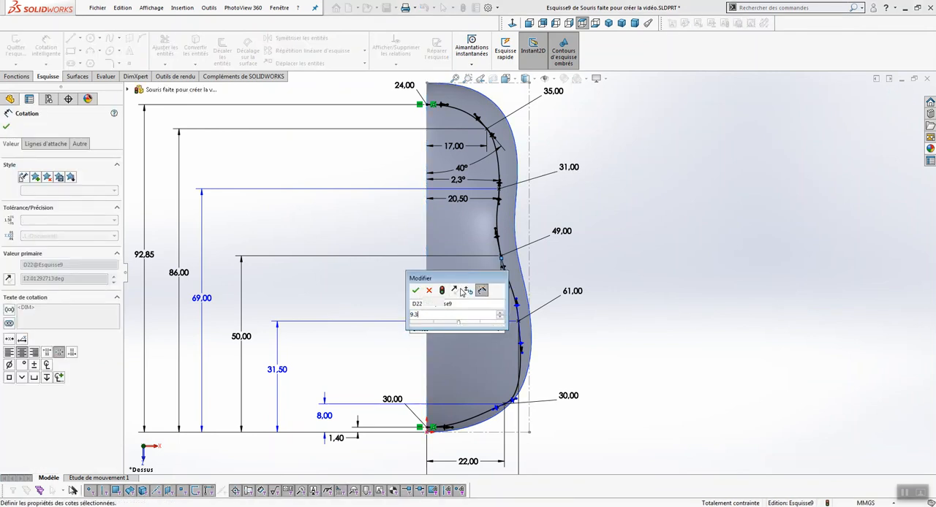
key(Return)
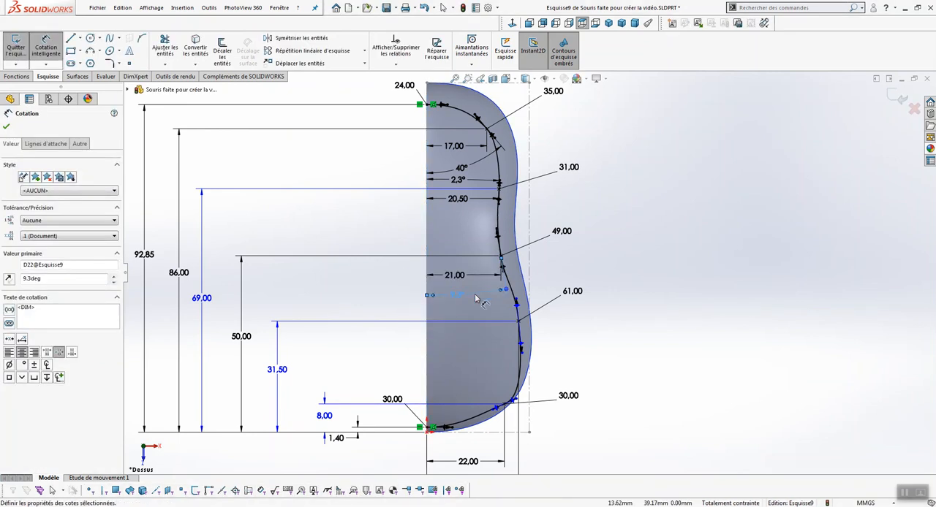
Dimension the angle between the fifth spline point's tangent handle and the vertical centre line at 7.5°
click(522, 351)
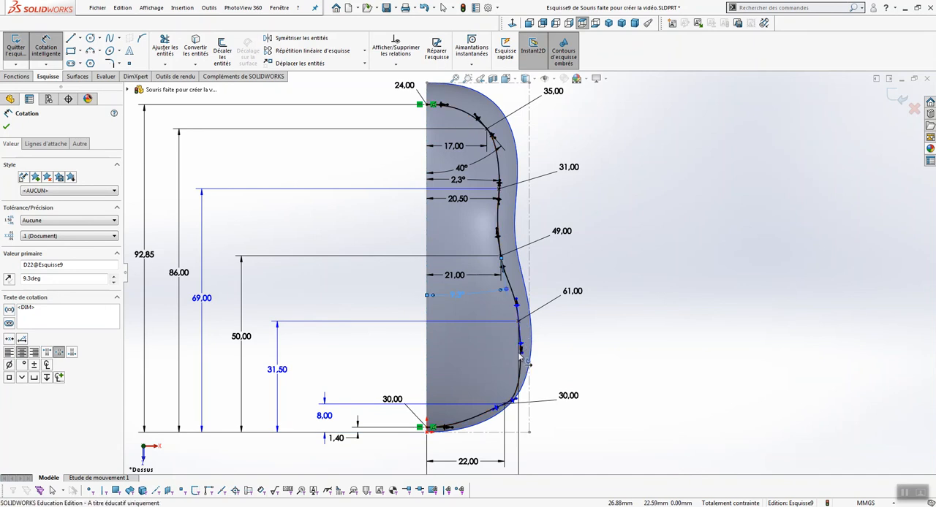
click(430, 362)
click(476, 353)
text(7.5)
key(Return)
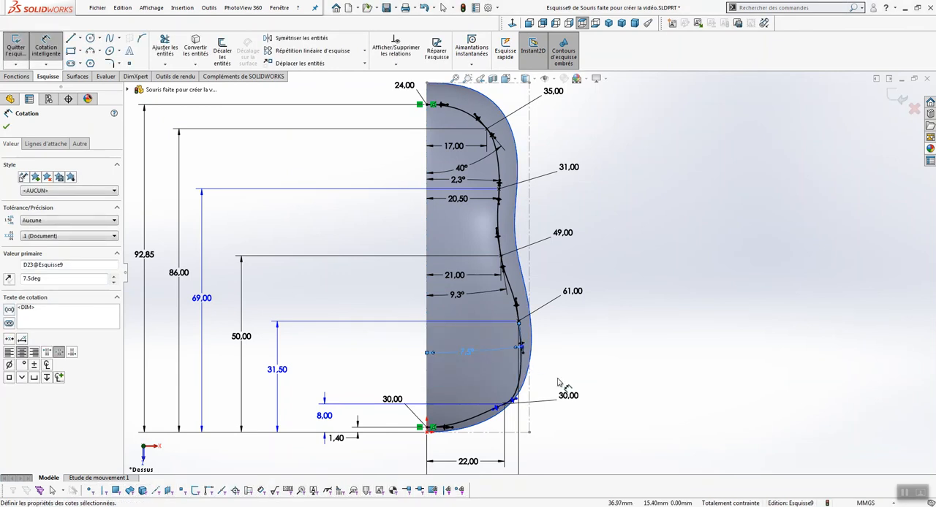
Dimension the angle between the sixth spline point's tangent handle and the bottom construction line at 43°
click(516, 399)
click(515, 438)
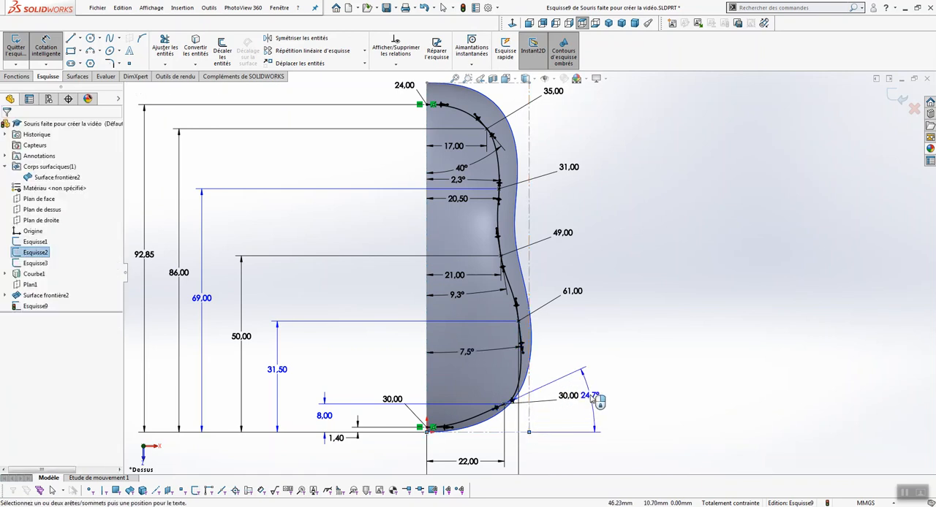
click(595, 397)
text(43)
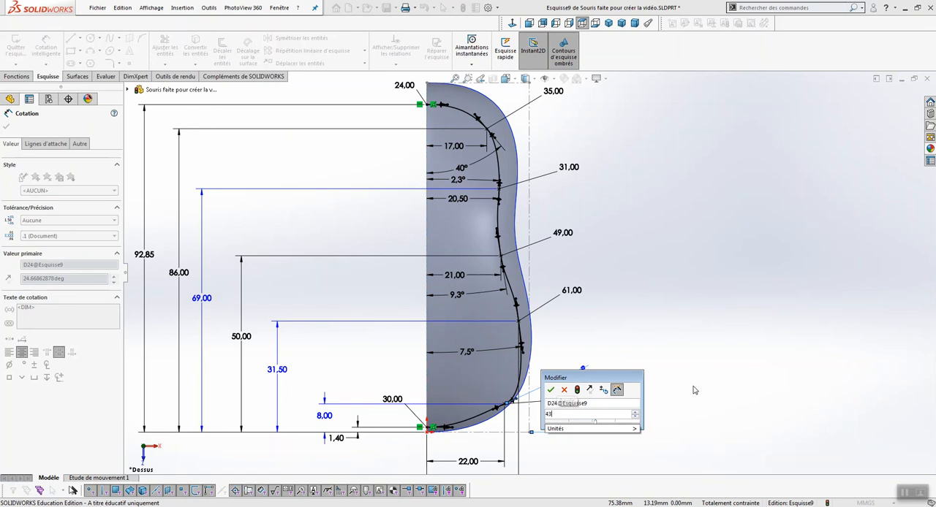
key(Return)
click(694, 389)
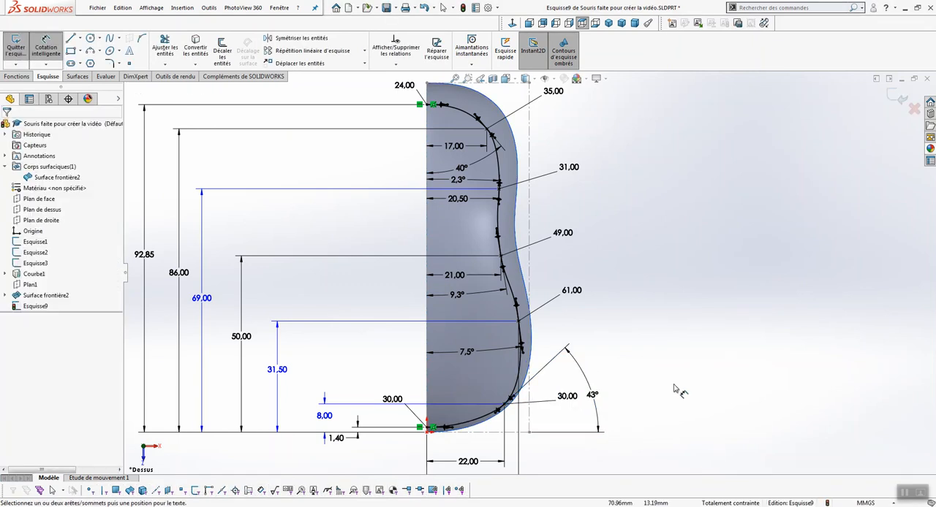
Exit the finished contour sketch and view it in 3D beneath the mouse surface
click(896, 97)
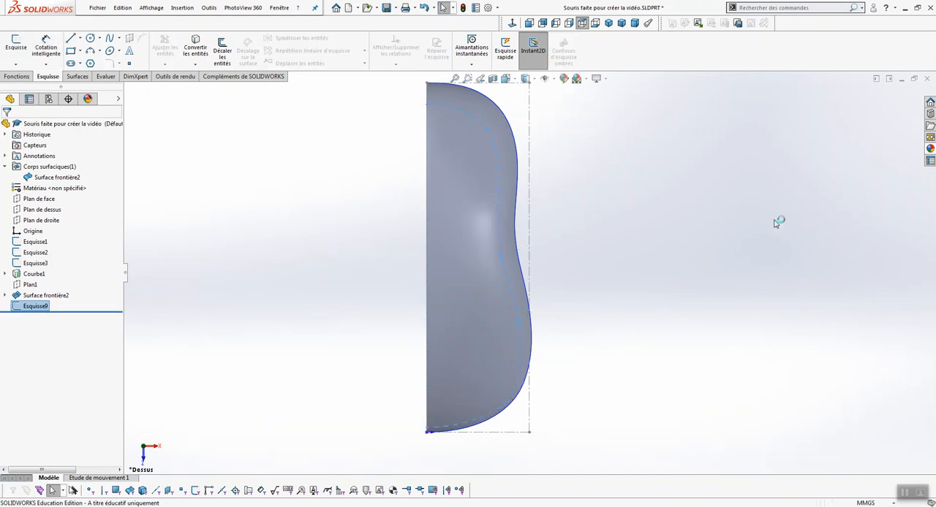
middle_drag(685, 353, 644, 274)
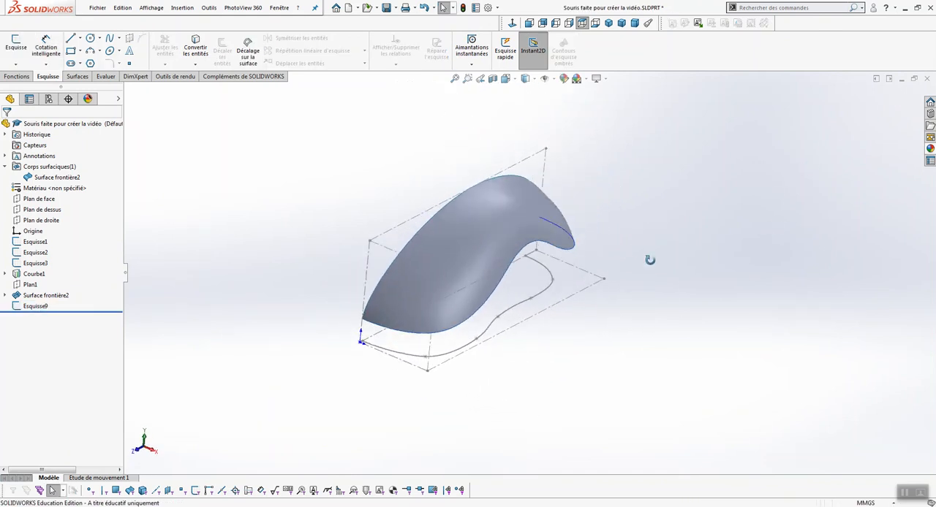
scroll(638, 289, down, 2)
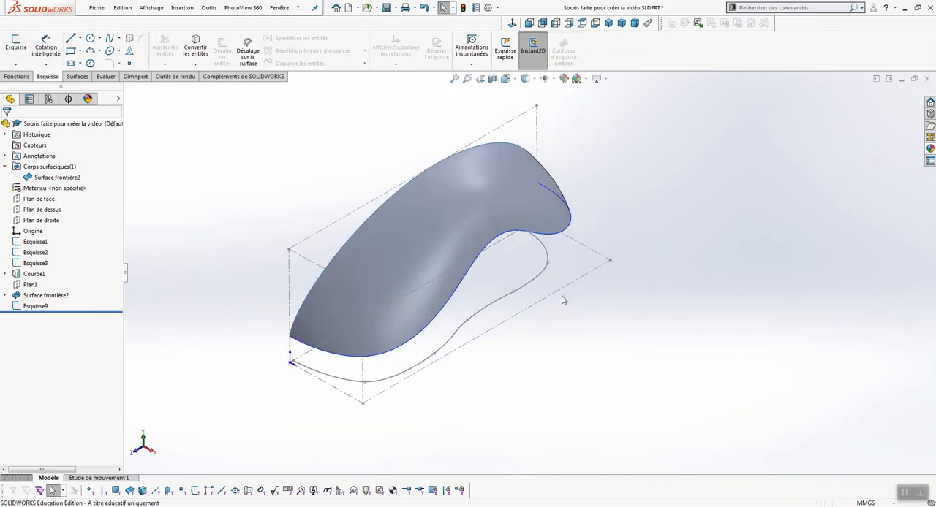